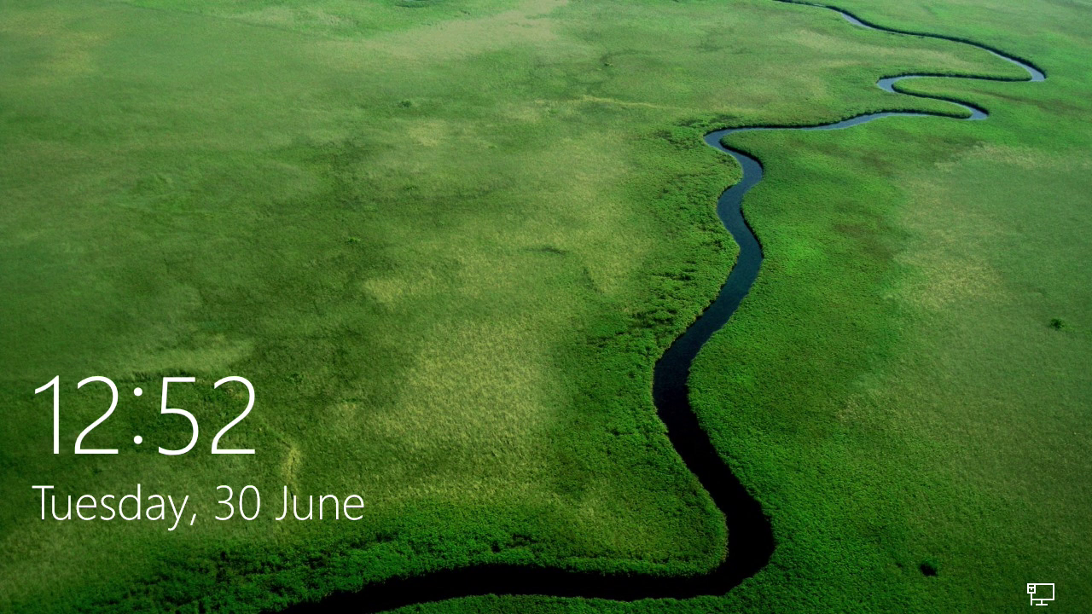
Dismiss the lock screen and check the network connection status on the sign-in screen.
{"action": "left_click", "coordinate": [660, 513]}
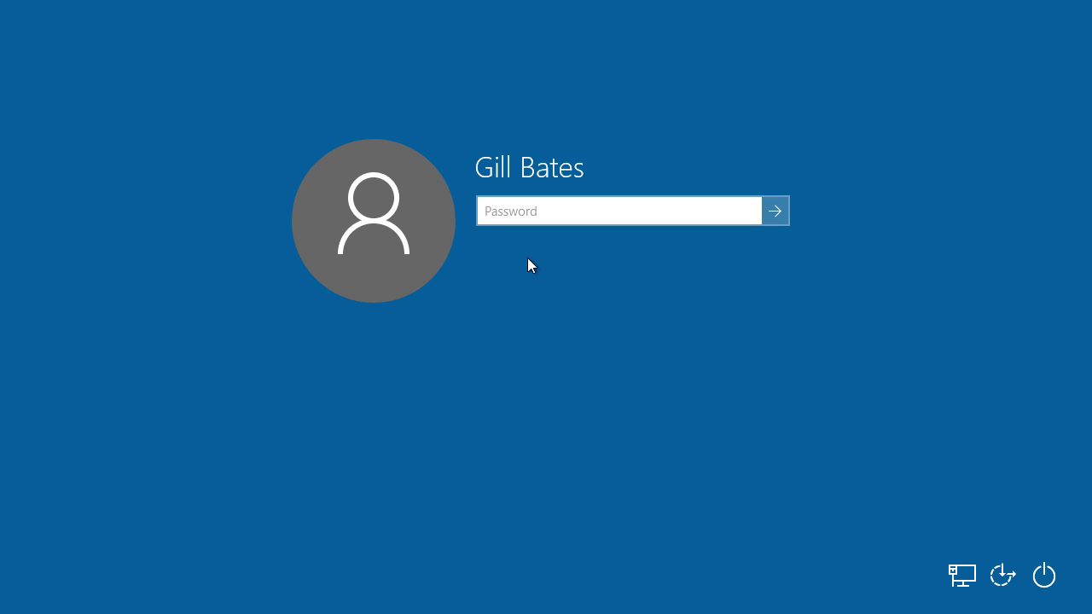
{"action": "left_click", "coordinate": [960, 575]}
Enter the account password to sign in to the desktop.
{"action": "type", "text": "password"}
{"action": "key", "text": "Return"}
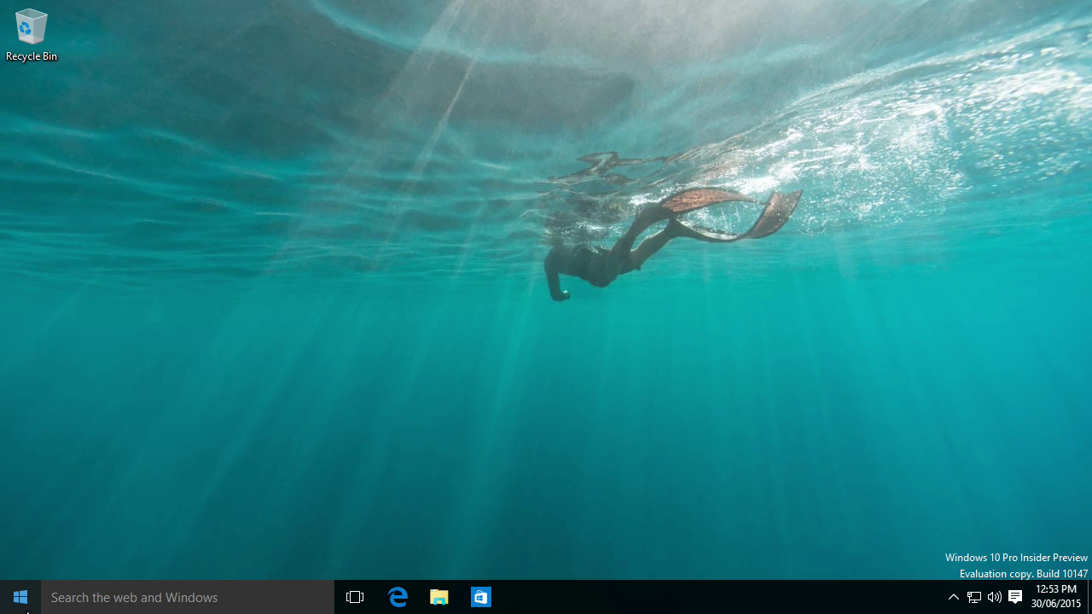
{"action": "left_click_drag", "start_coordinate": [859, 192], "coordinate": [475, 410]}
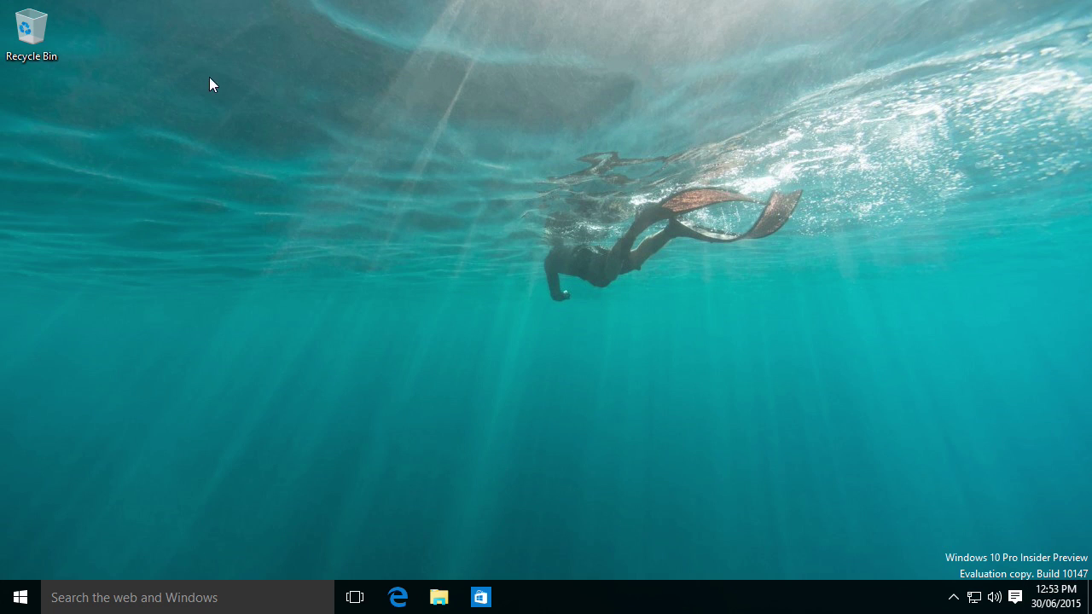
{"action": "double_click", "coordinate": [46, 43]}
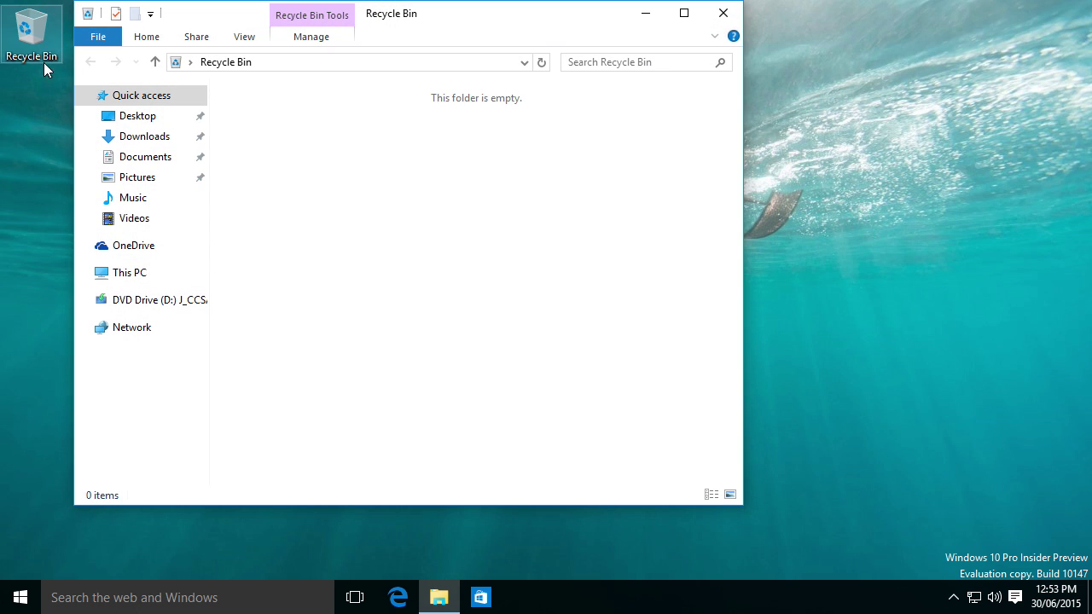
{"action": "left_click", "coordinate": [143, 117]}
{"action": "left_click", "coordinate": [142, 137]}
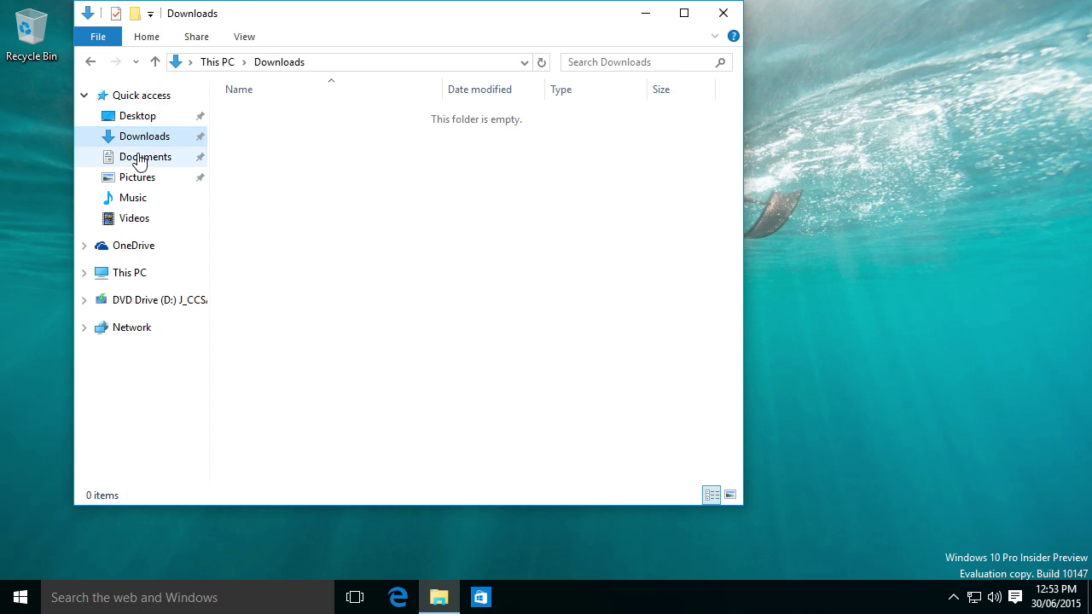
{"action": "left_click", "coordinate": [142, 157]}
{"action": "left_click", "coordinate": [724, 15]}
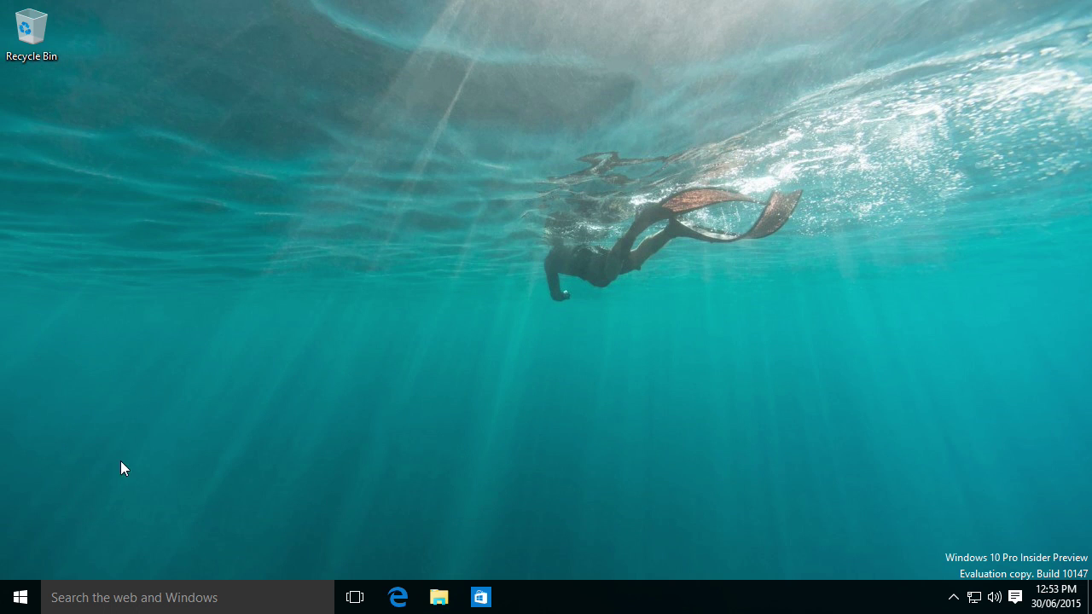
Launch Microsoft Edge from Start and search Bing for 'windows 10'.
{"action": "left_click", "coordinate": [20, 597]}
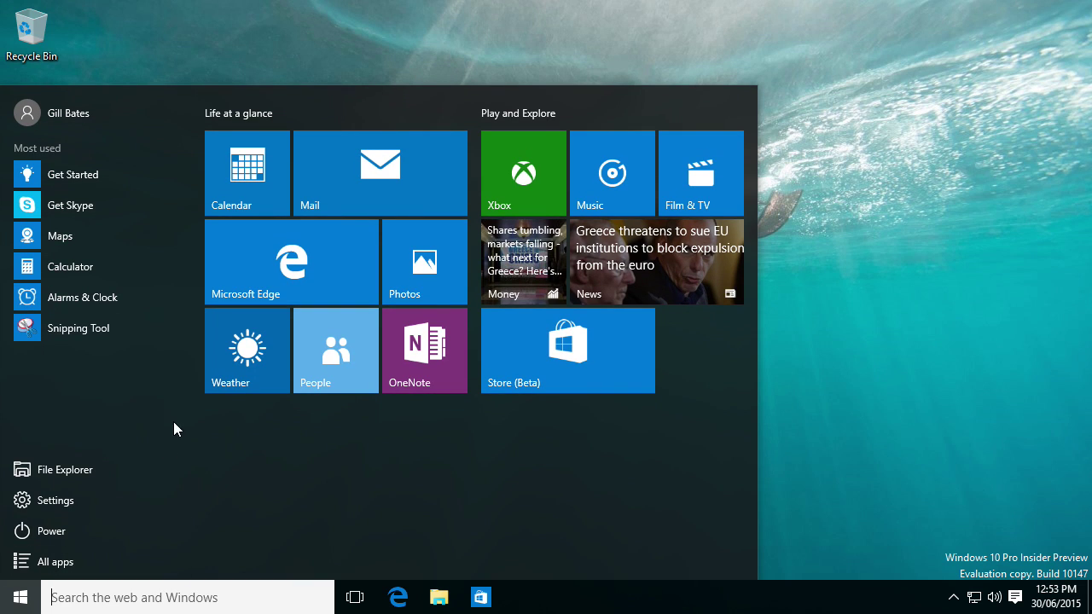
{"action": "left_click", "coordinate": [317, 256]}
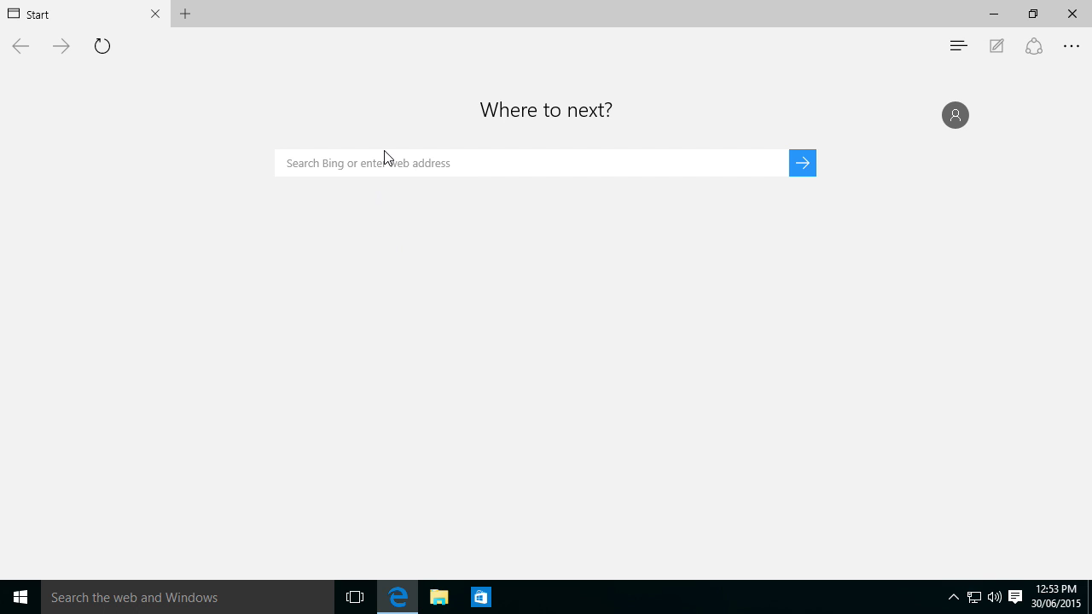
{"action": "left_click", "coordinate": [385, 159]}
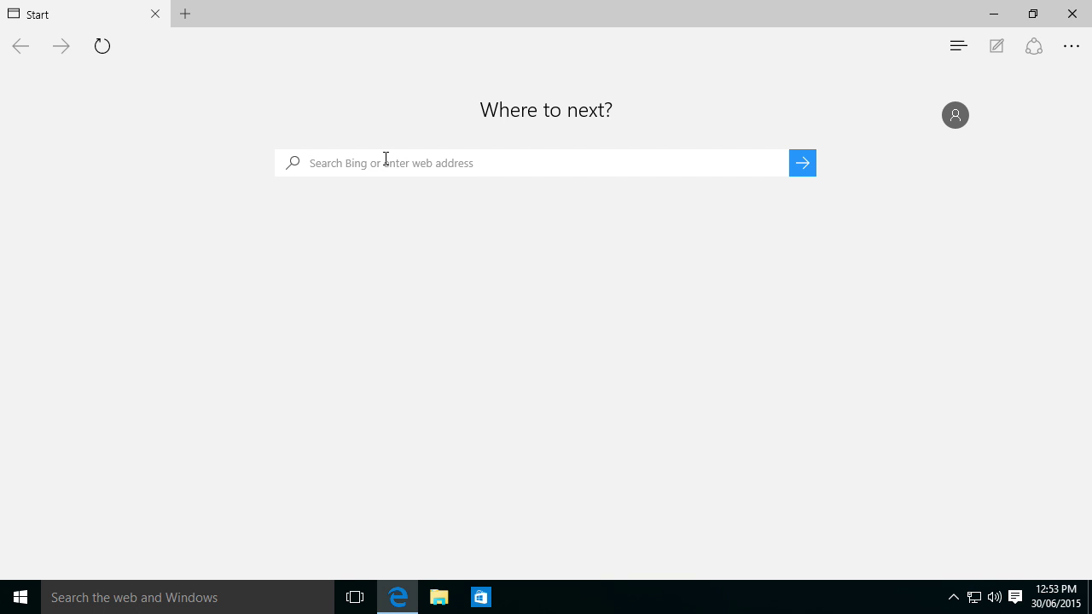
{"action": "type", "text": "windows 10"}
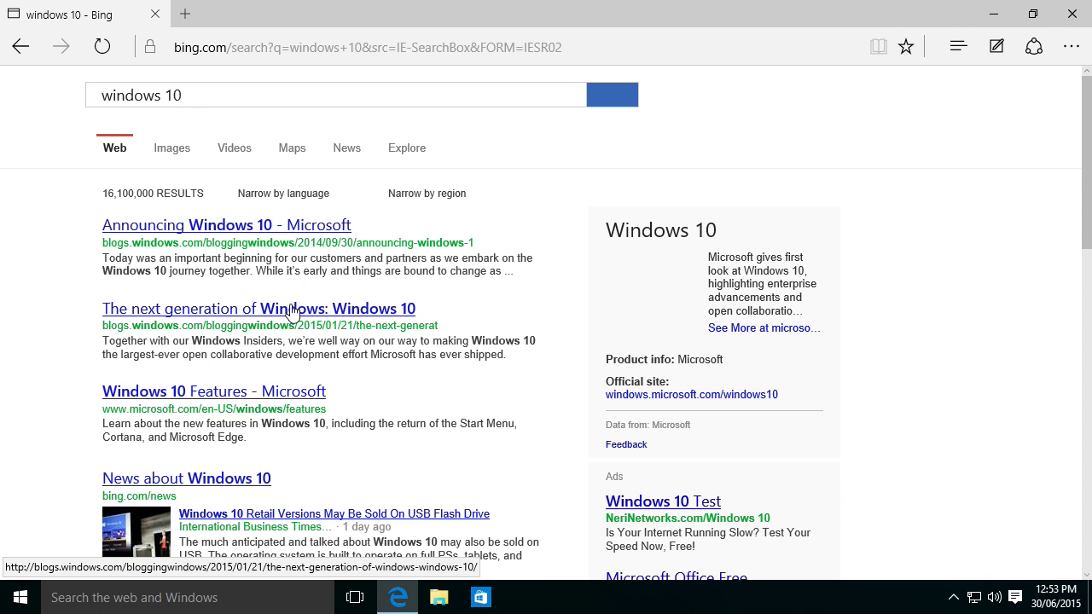
{"action": "scroll", "coordinate": [311, 304], "scroll_direction": "down", "scroll_amount": 3}
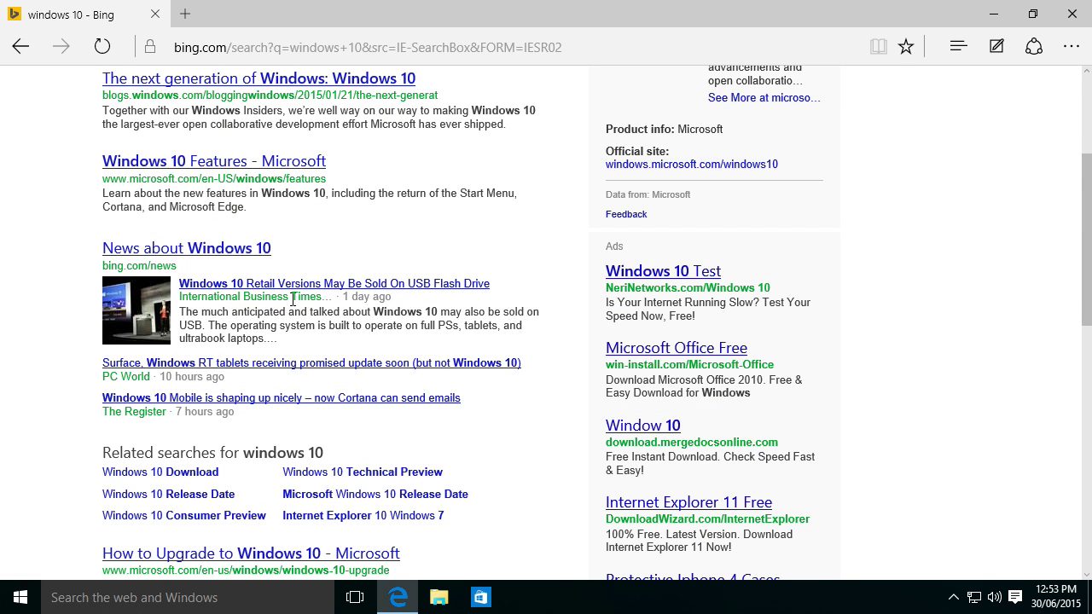
{"action": "scroll", "coordinate": [293, 299], "scroll_direction": "up", "scroll_amount": 4}
Restore, widen and re-maximize the Edge window, then open a new tab.
{"action": "left_click_drag", "start_coordinate": [460, 13], "coordinate": [427, 2]}
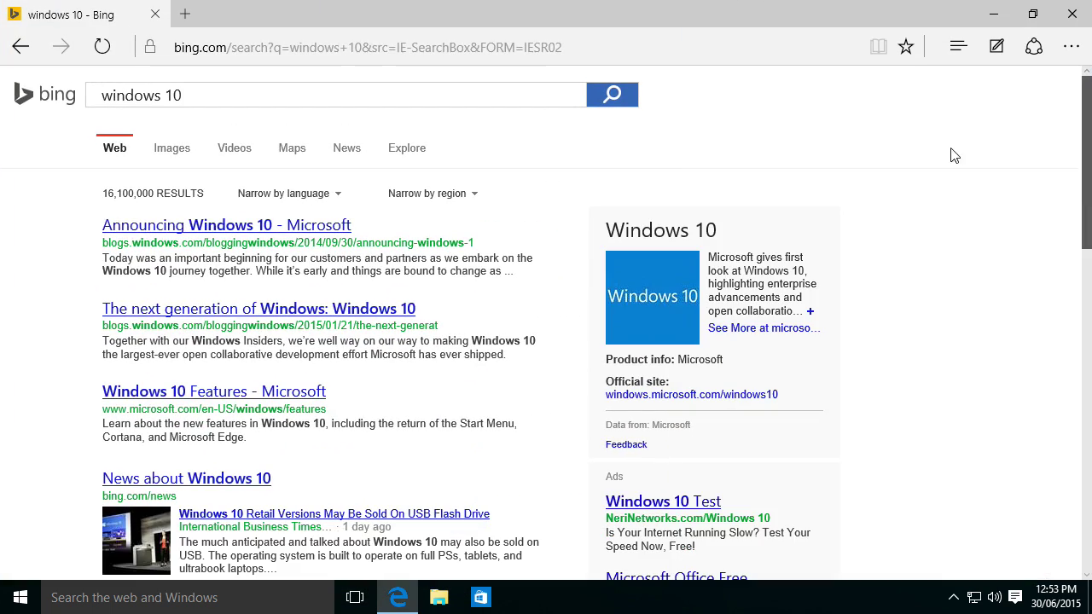
{"action": "left_click", "coordinate": [1033, 14]}
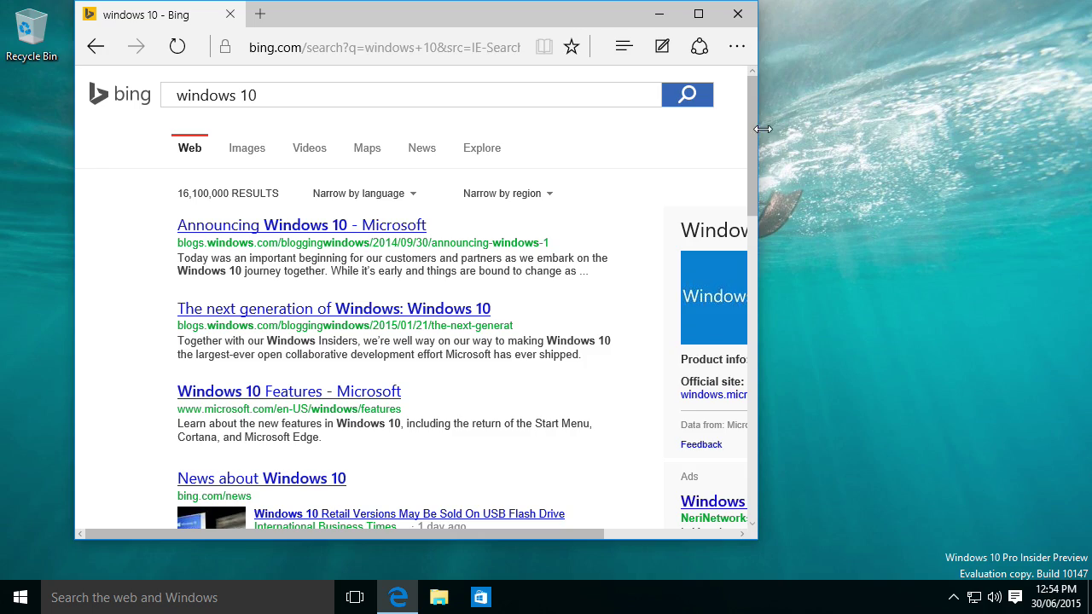
{"action": "left_click_drag", "start_coordinate": [762, 128], "coordinate": [1028, 179]}
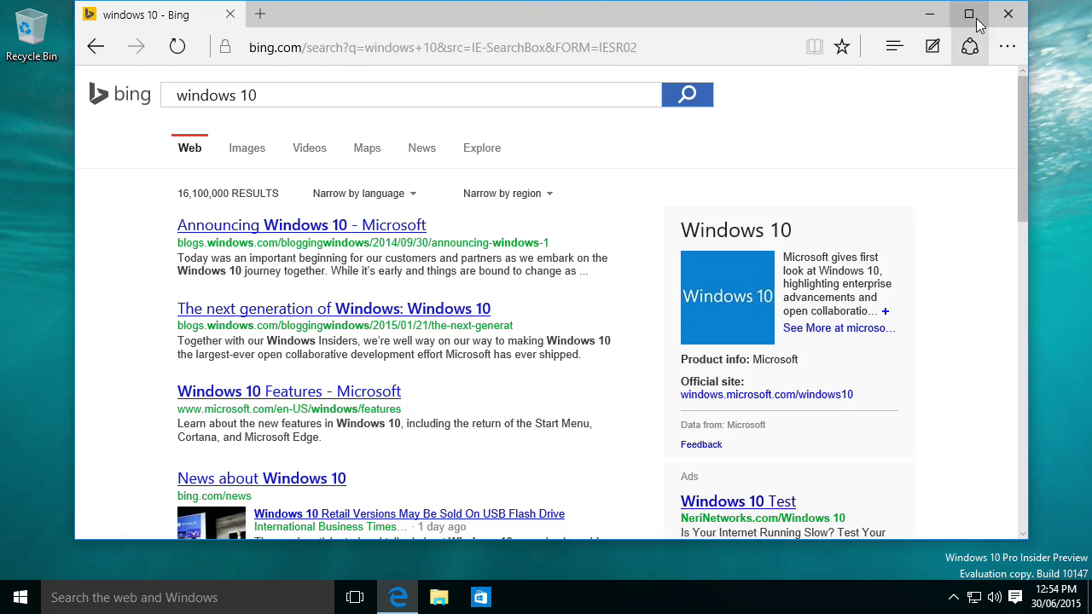
{"action": "left_click", "coordinate": [977, 17]}
{"action": "left_click_drag", "start_coordinate": [528, 23], "coordinate": [626, 7]}
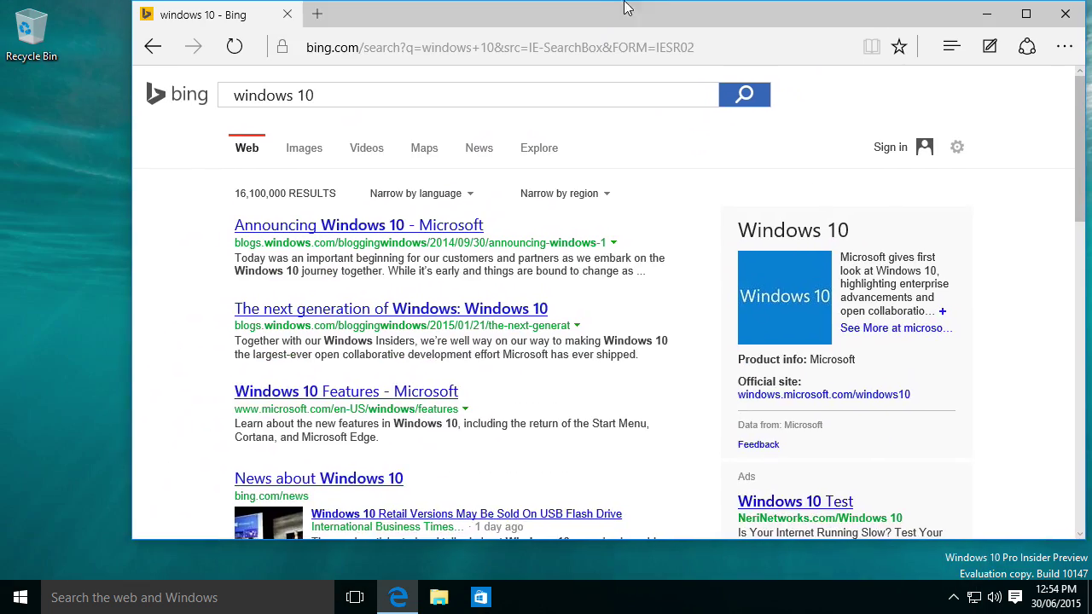
{"action": "double_click", "coordinate": [504, 9]}
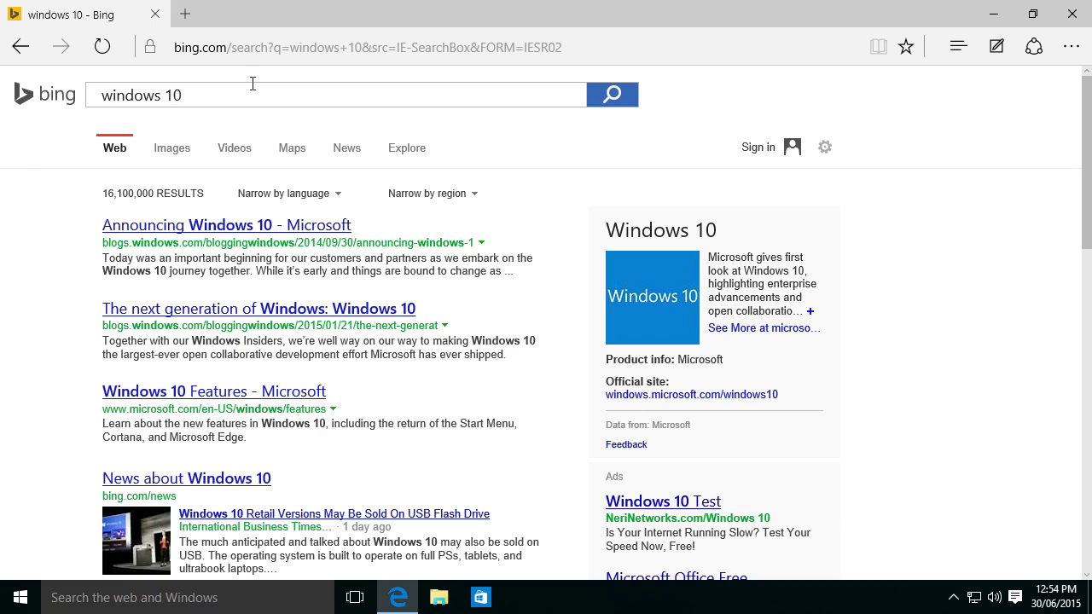
{"action": "scroll", "coordinate": [344, 341], "scroll_direction": "down", "scroll_amount": 5}
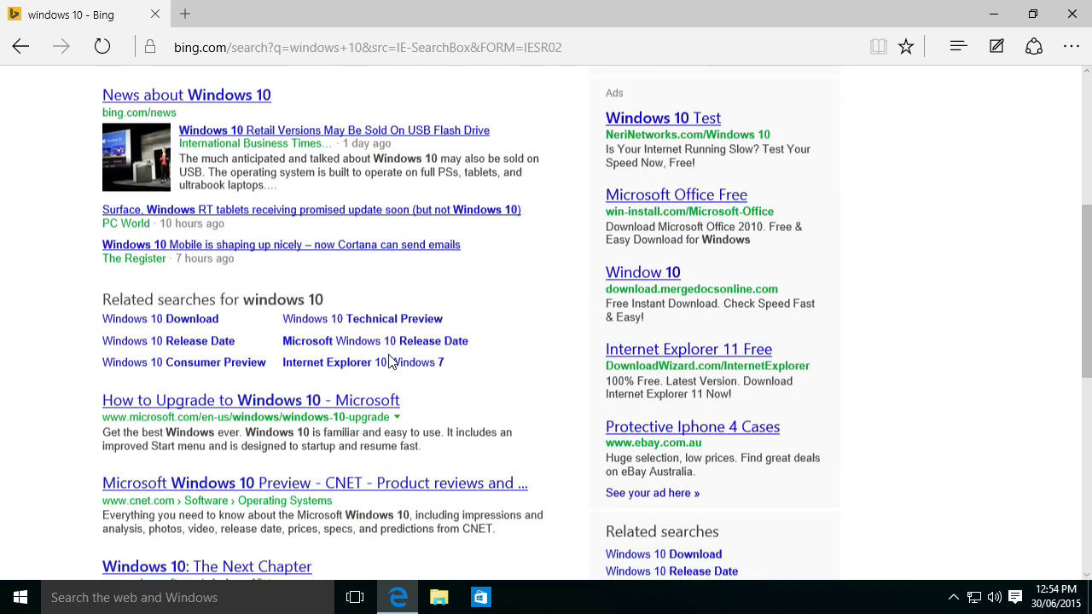
{"action": "scroll", "coordinate": [509, 78], "scroll_direction": "up", "scroll_amount": 5}
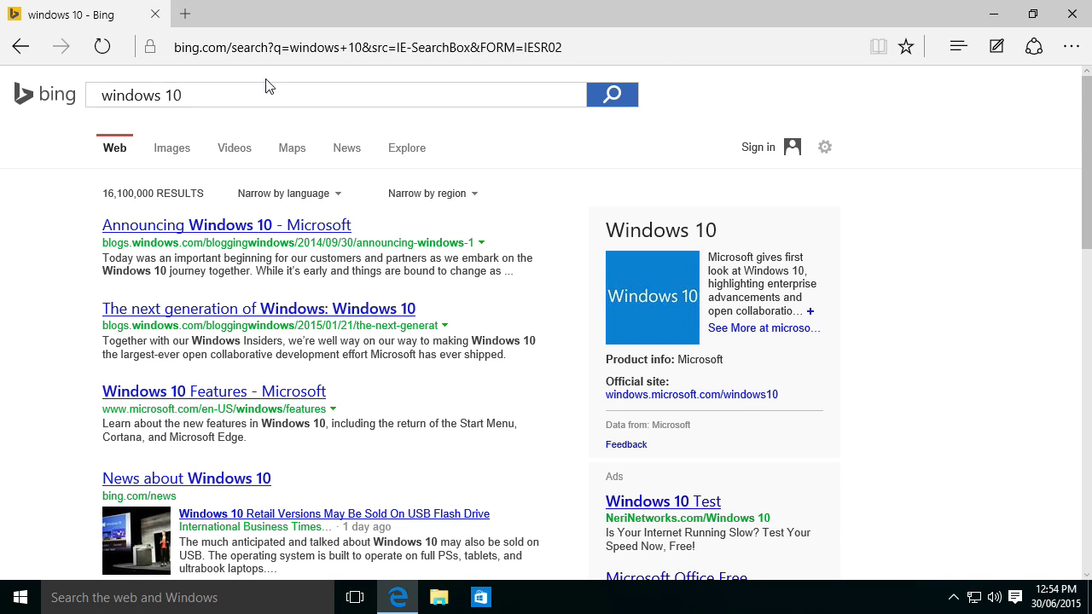
{"action": "left_click", "coordinate": [186, 14]}
Restore the Edge window, resize it wider, shorter and narrower, then maximize it again.
{"action": "left_click_drag", "start_coordinate": [412, 5], "coordinate": [423, 86]}
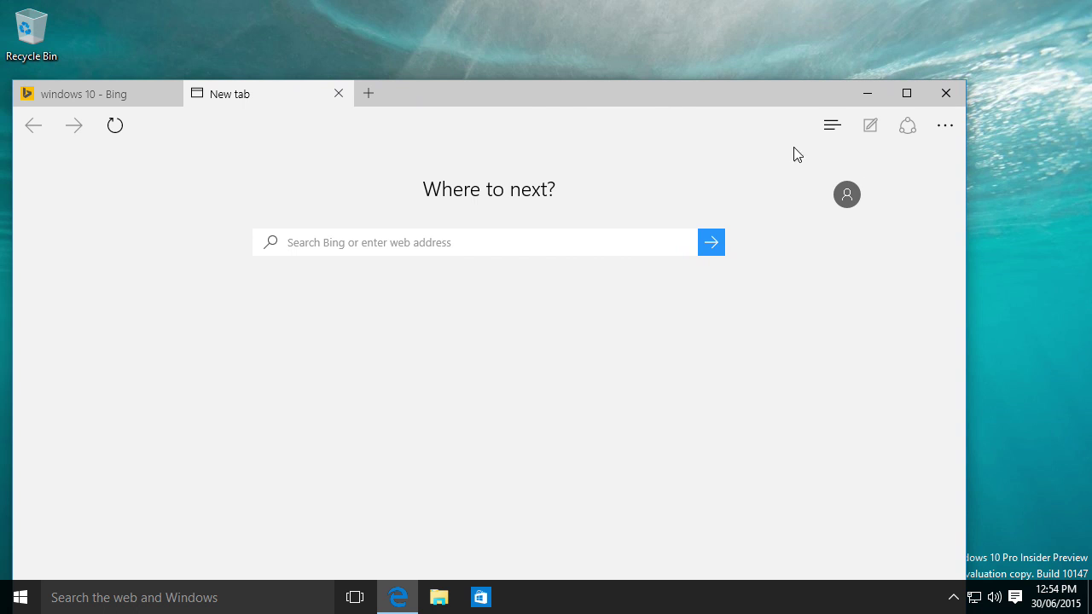
{"action": "left_click_drag", "start_coordinate": [967, 172], "coordinate": [995, 89]}
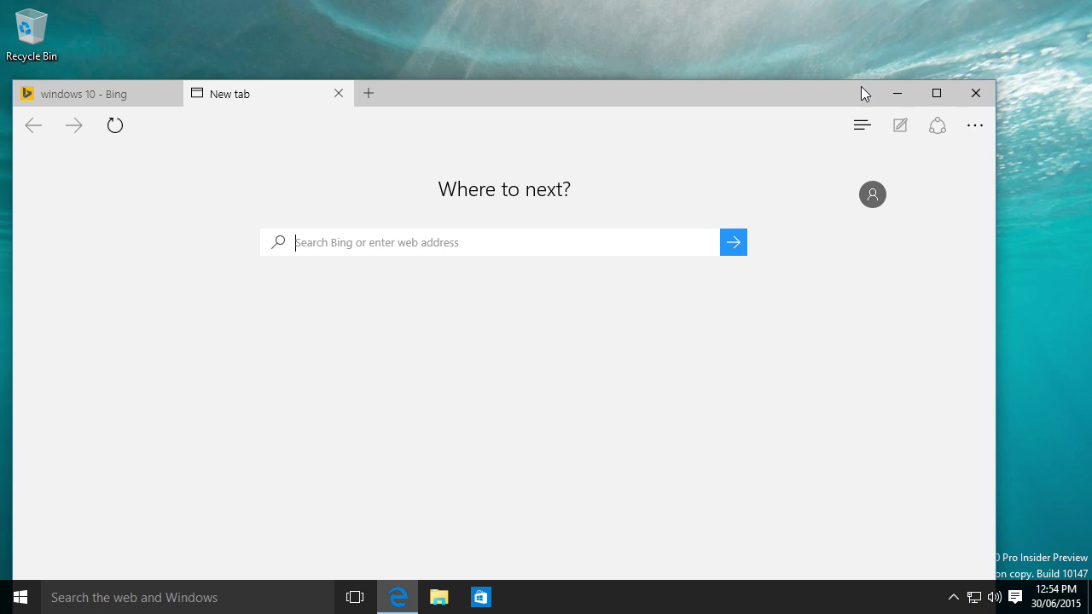
{"action": "left_click_drag", "start_coordinate": [861, 80], "coordinate": [786, 75]}
{"action": "left_click_drag", "start_coordinate": [991, 372], "coordinate": [850, 458]}
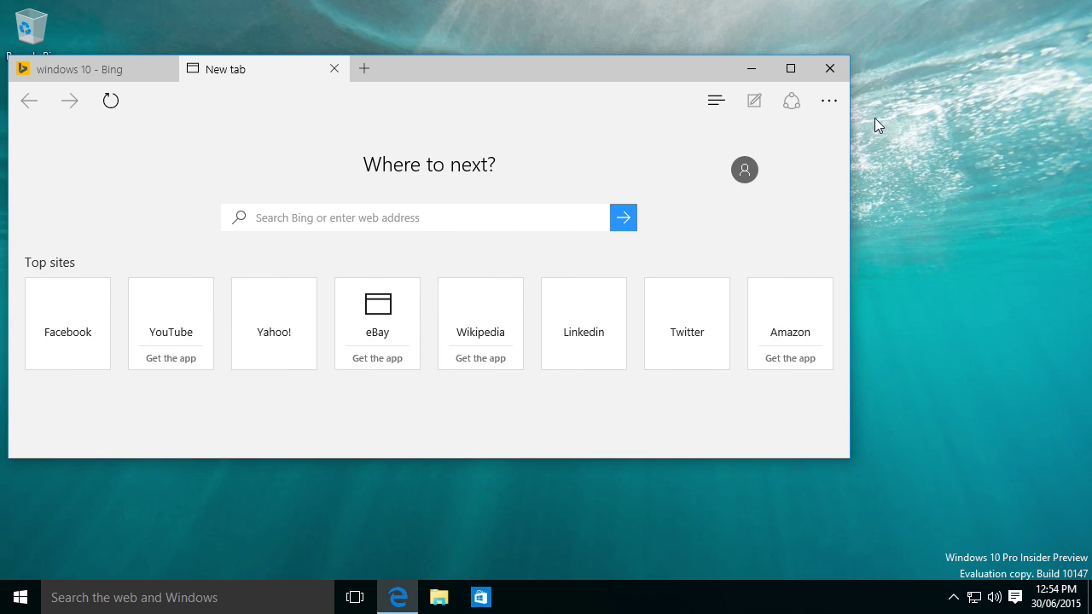
{"action": "left_click", "coordinate": [806, 75]}
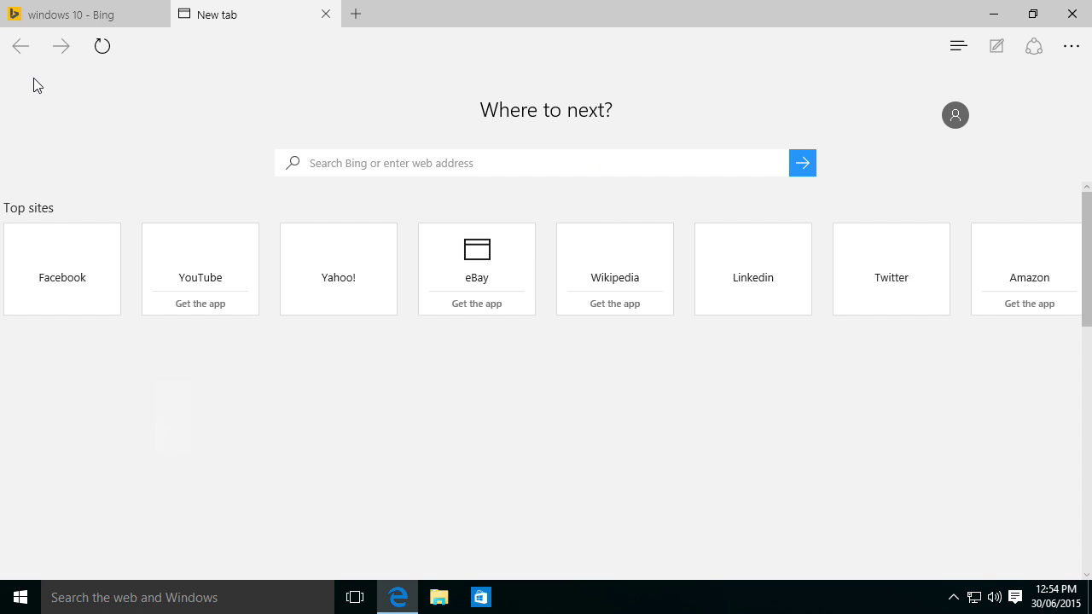
Open another tab, then close Edge and confirm closing all tabs.
{"action": "left_click", "coordinate": [354, 15]}
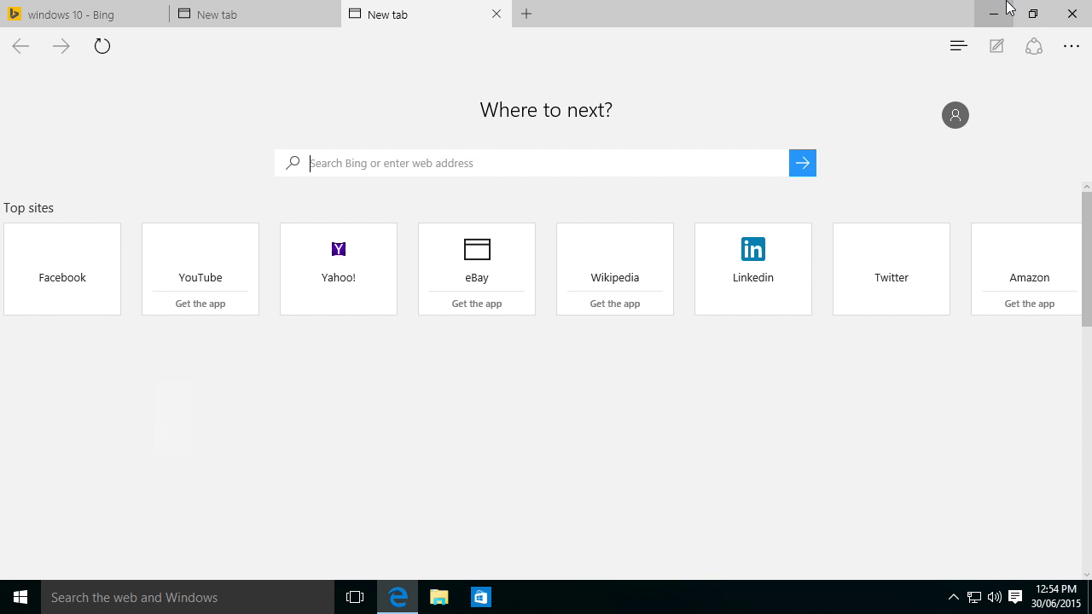
{"action": "left_click", "coordinate": [1089, 7]}
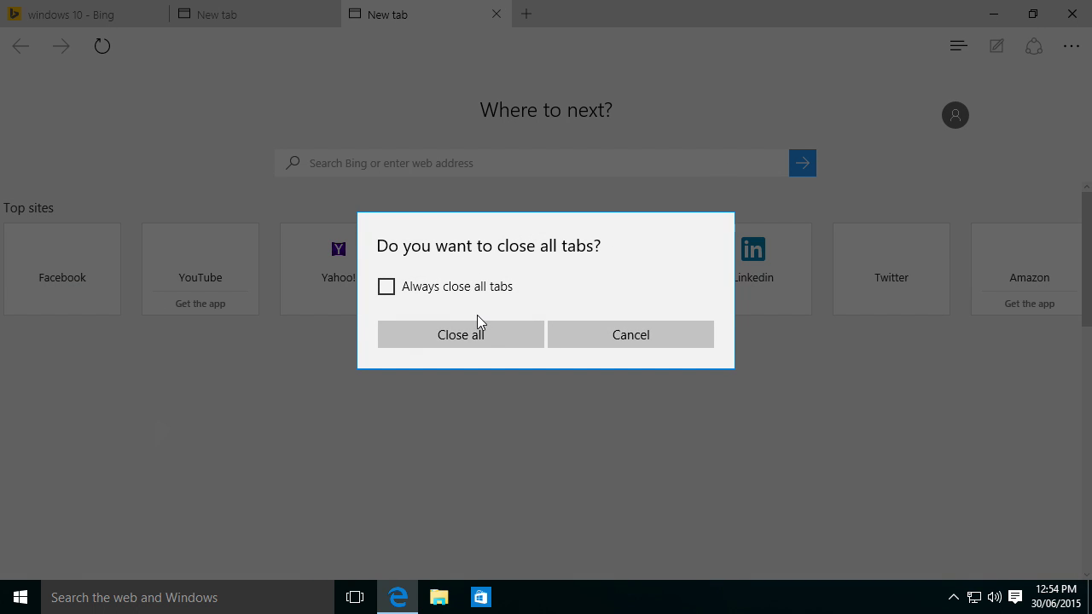
{"action": "left_click", "coordinate": [431, 337]}
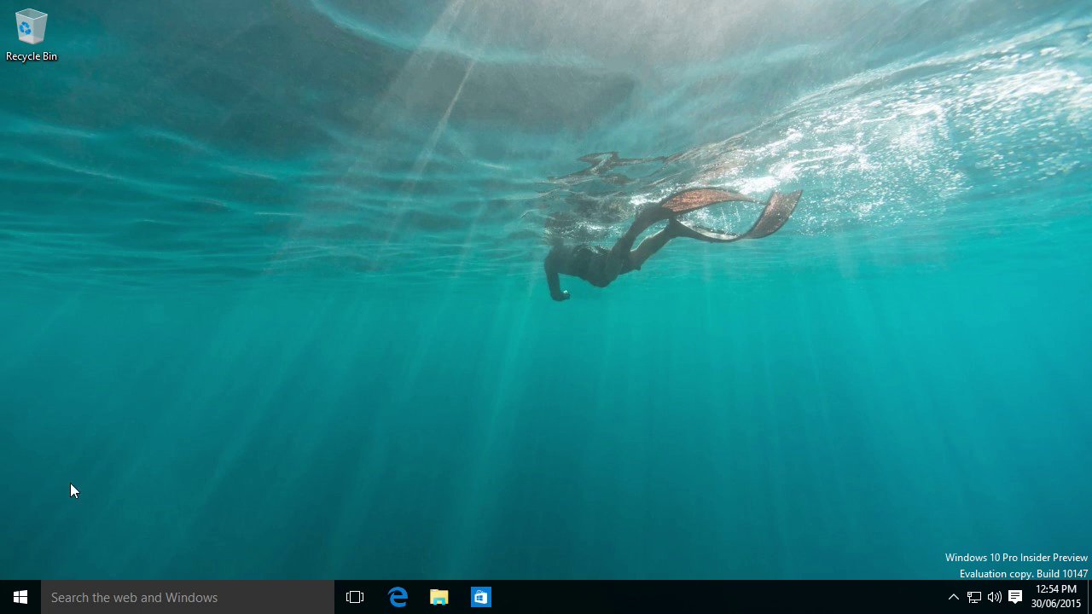
Launch the Store, maximize it and browse its Apps section.
{"action": "left_click", "coordinate": [481, 597]}
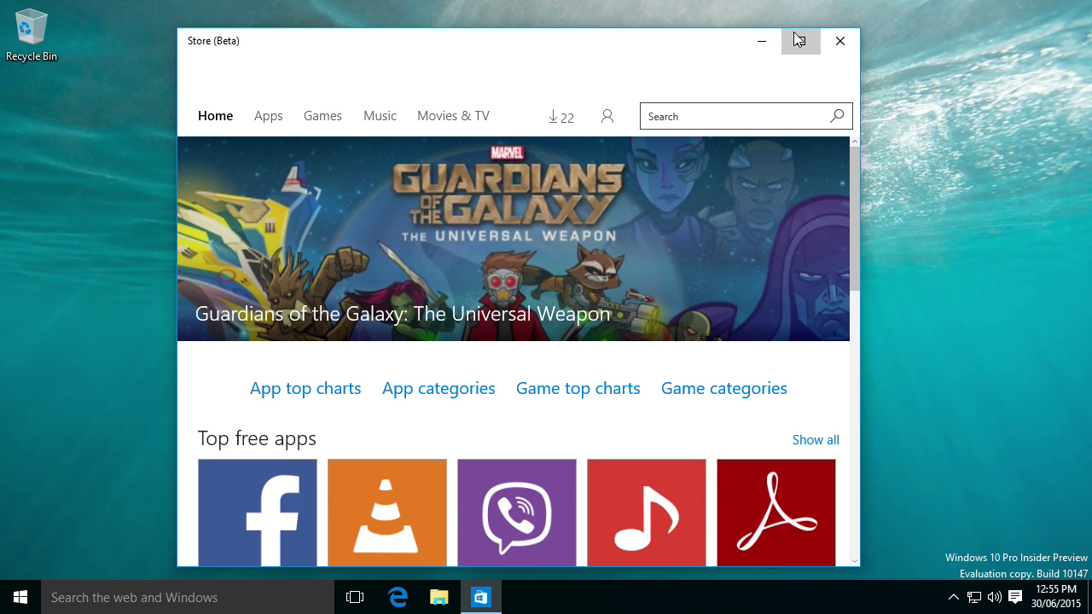
{"action": "left_click", "coordinate": [798, 40]}
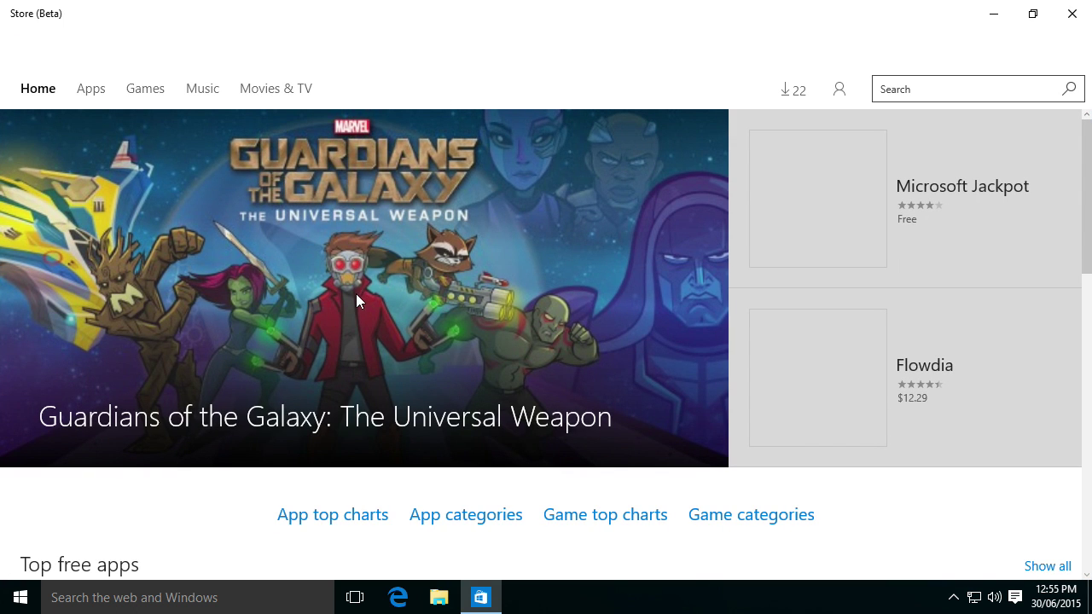
{"action": "scroll", "coordinate": [355, 294], "scroll_direction": "right", "scroll_amount": 3}
{"action": "scroll", "coordinate": [158, 150], "scroll_direction": "left", "scroll_amount": 3}
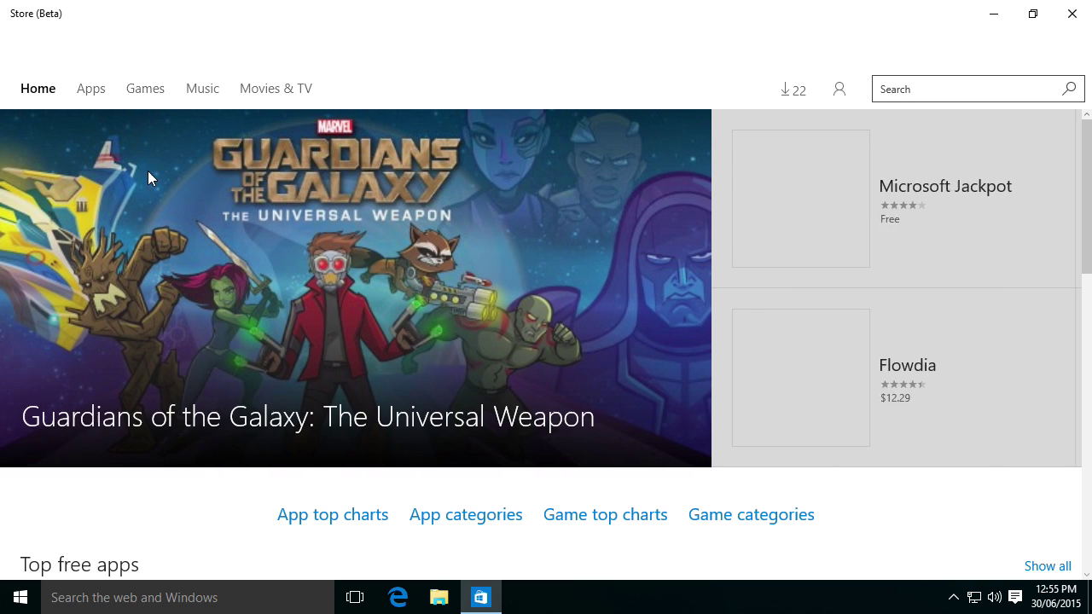
{"action": "left_click", "coordinate": [102, 96]}
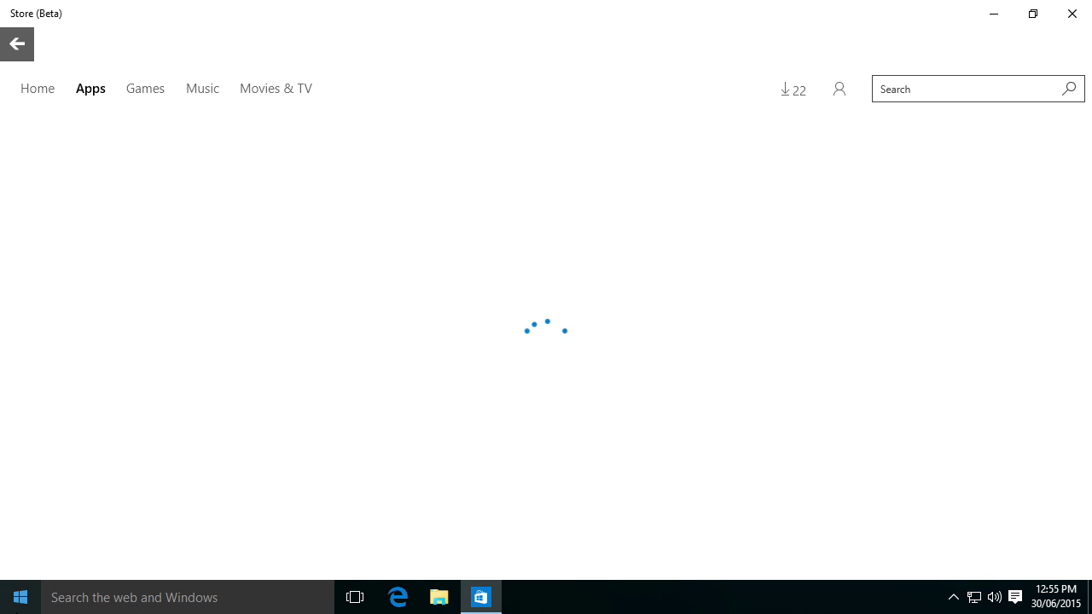
Show and dismiss the Start menu, then close the Store (Beta) window.
{"action": "left_click", "coordinate": [19, 604]}
{"action": "left_click", "coordinate": [19, 605]}
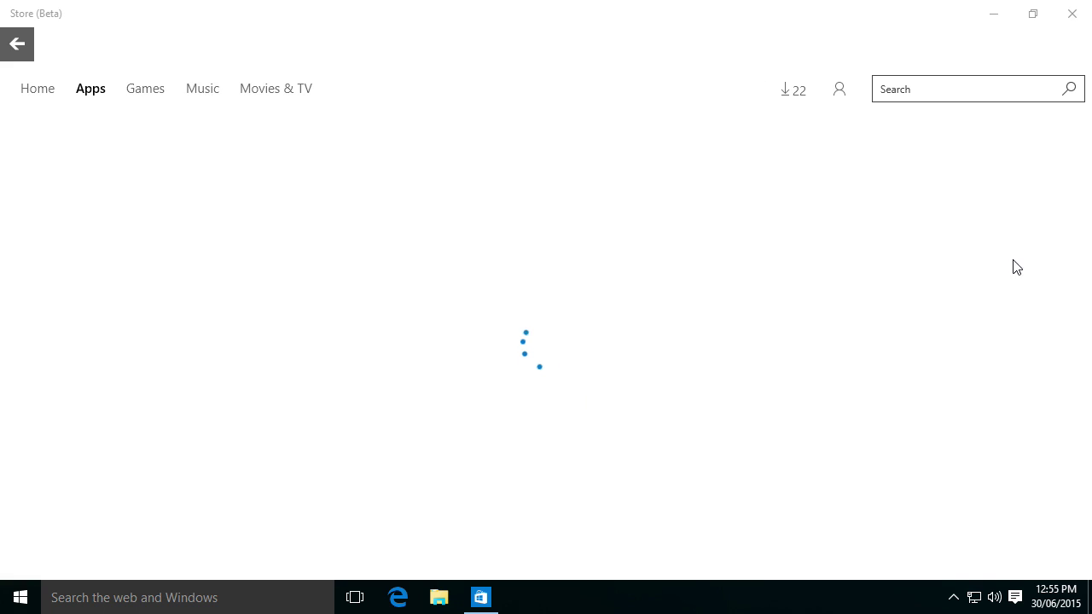
{"action": "left_click", "coordinate": [1071, 13]}
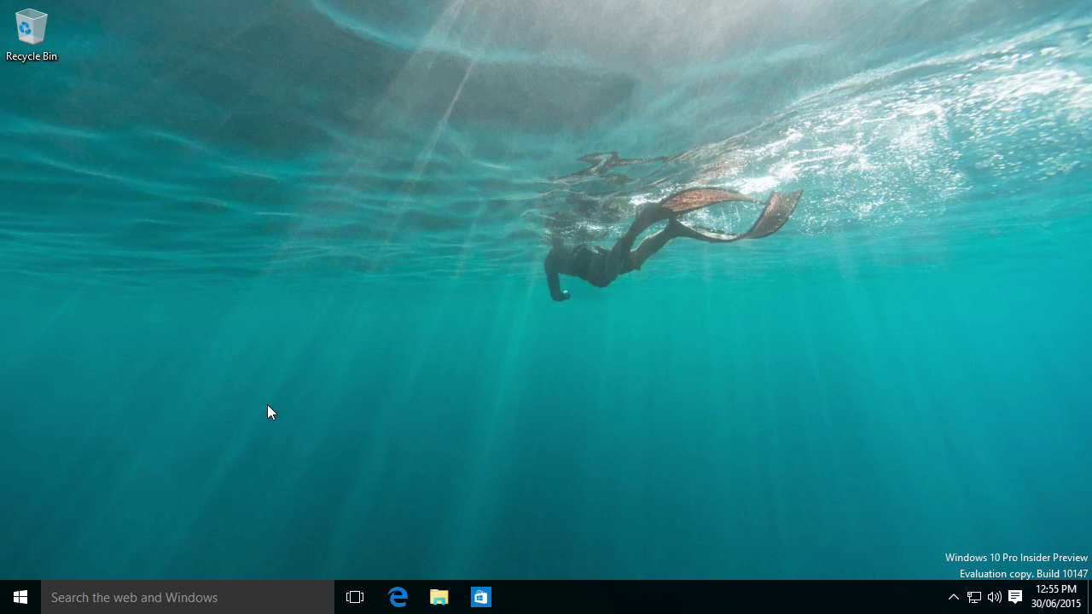
Open Calculator from the Start menu's Most used list.
{"action": "left_click", "coordinate": [23, 596]}
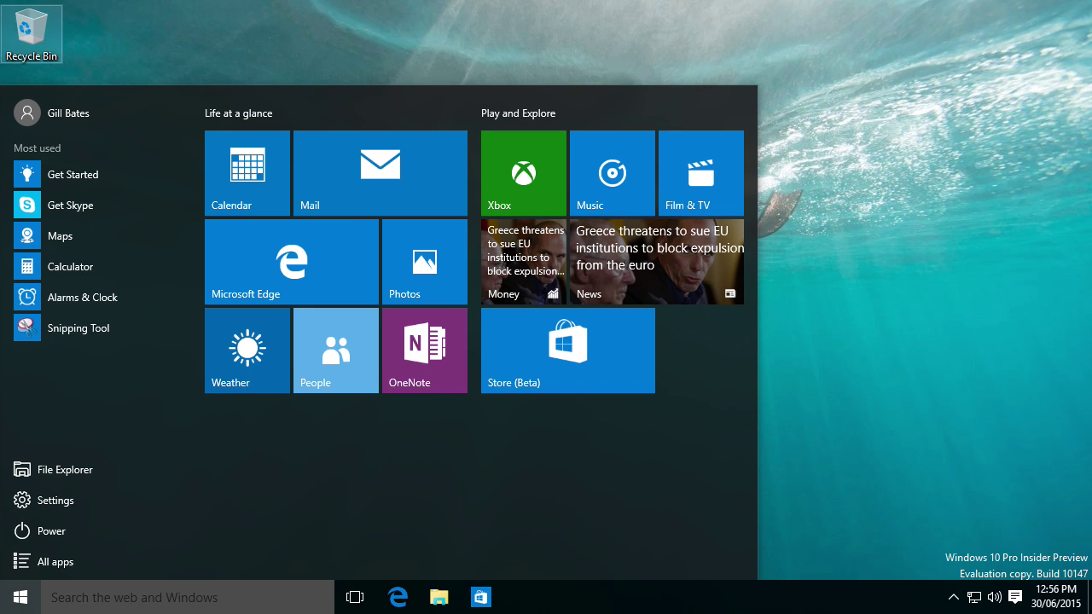
{"action": "left_click", "coordinate": [42, 266]}
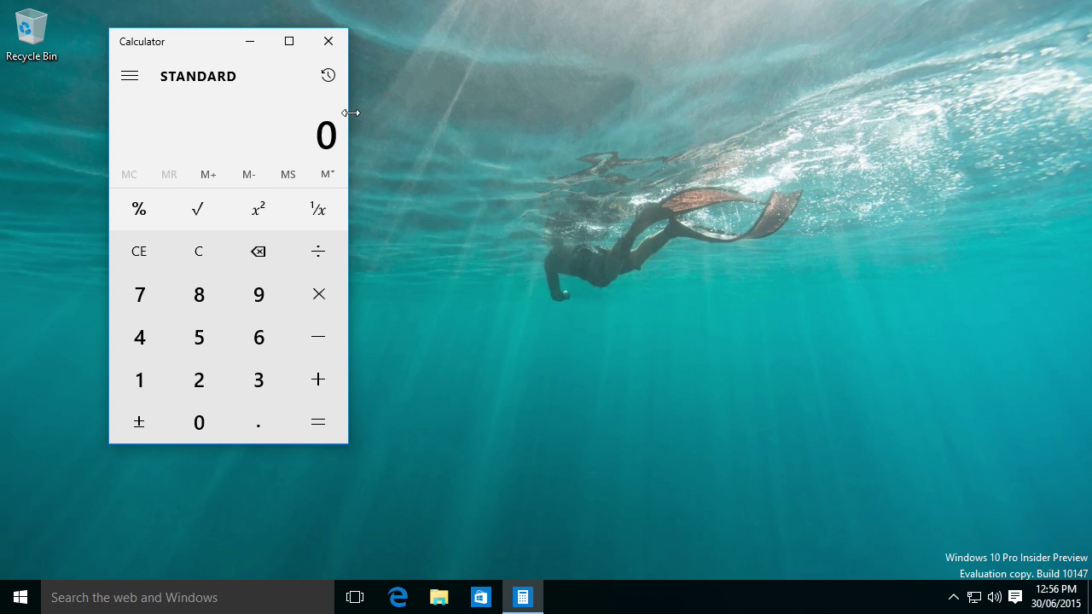
Widen Calculator to show its History pane and compute 6 + 4 = 10.
{"action": "left_click_drag", "start_coordinate": [351, 113], "coordinate": [684, 265]}
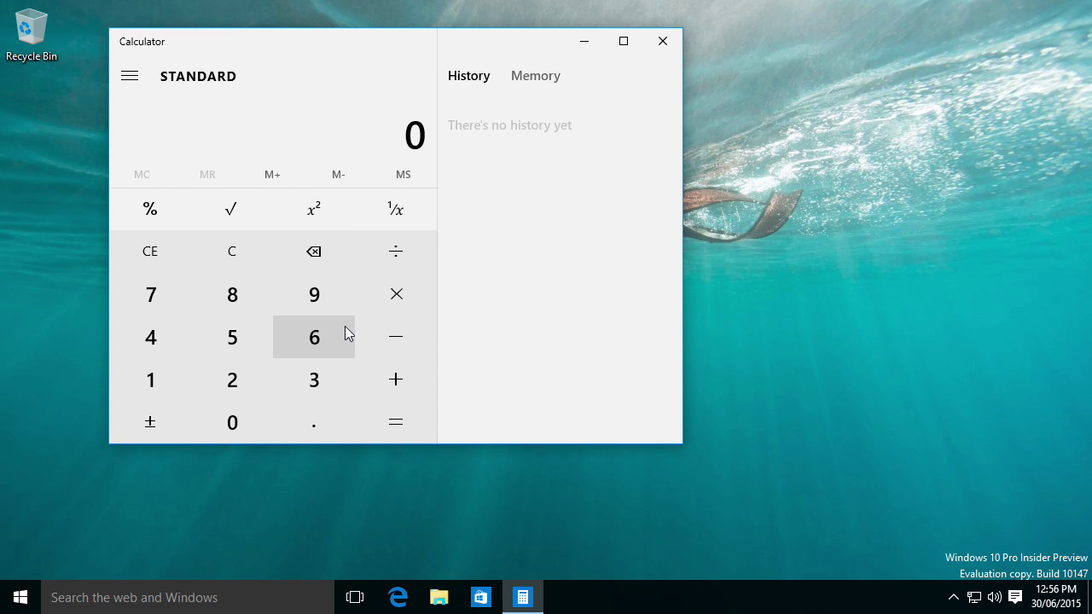
{"action": "left_click", "coordinate": [310, 339]}
{"action": "left_click", "coordinate": [400, 377]}
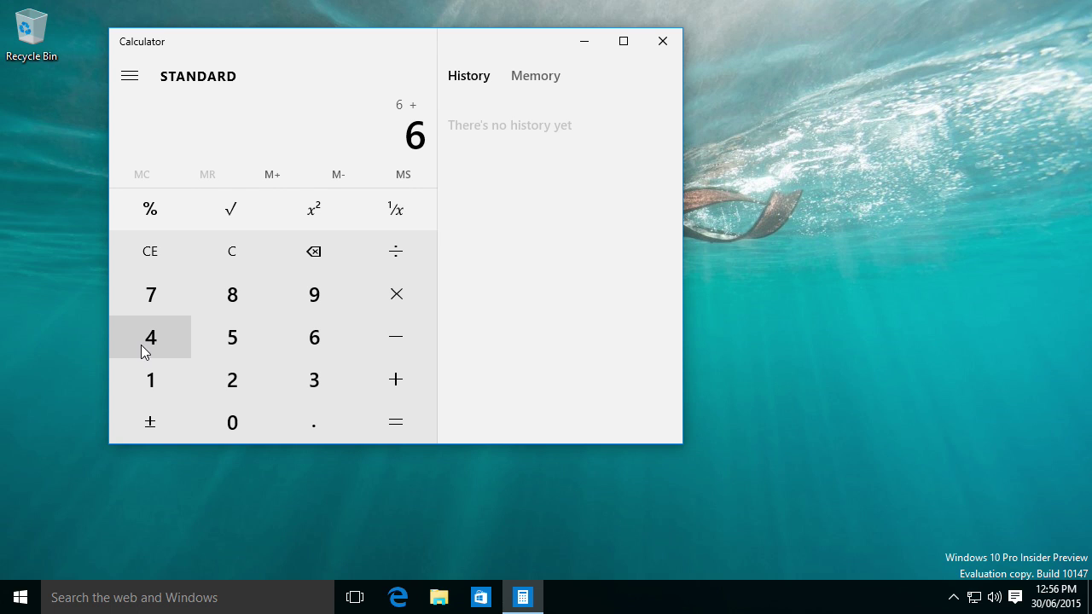
{"action": "left_click", "coordinate": [143, 352]}
{"action": "left_click", "coordinate": [378, 419]}
{"action": "left_click", "coordinate": [31, 599]}
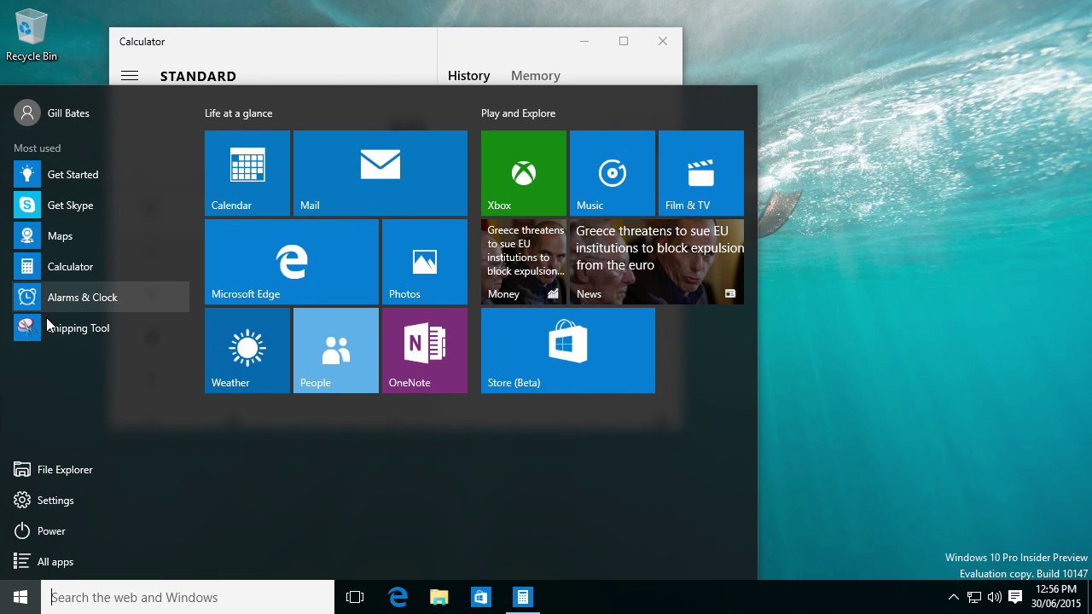
{"action": "left_click", "coordinate": [76, 112]}
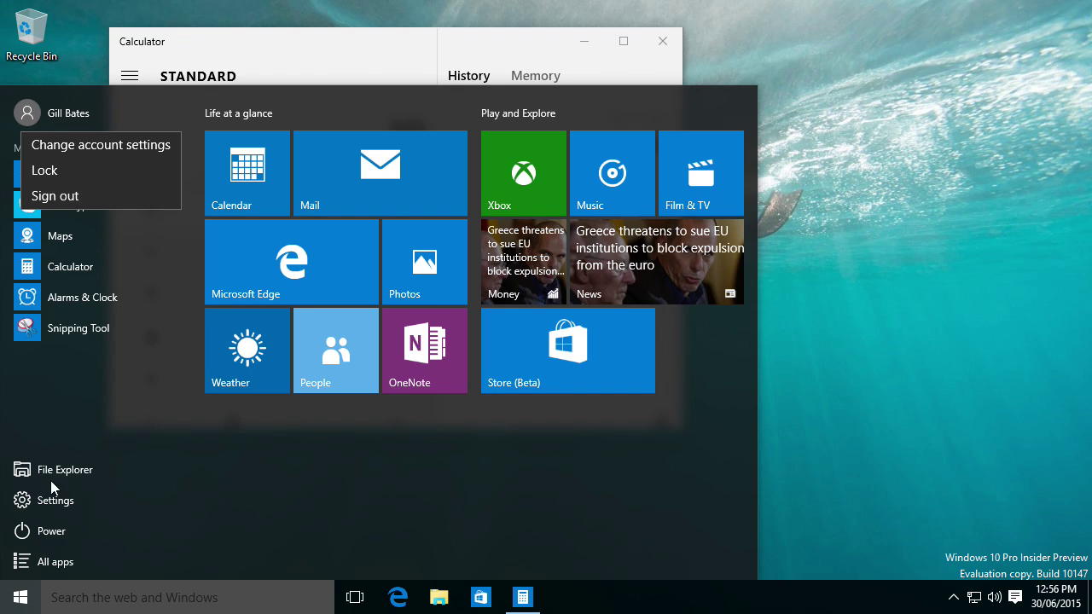
{"action": "left_click", "coordinate": [105, 428]}
{"action": "left_click", "coordinate": [43, 535]}
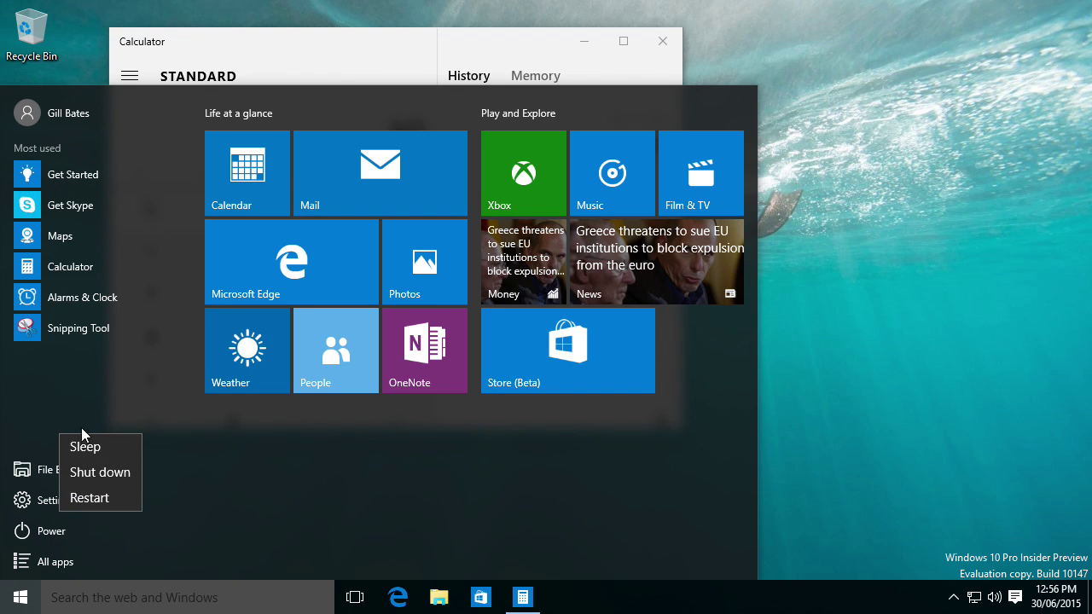
{"action": "left_click", "coordinate": [53, 530]}
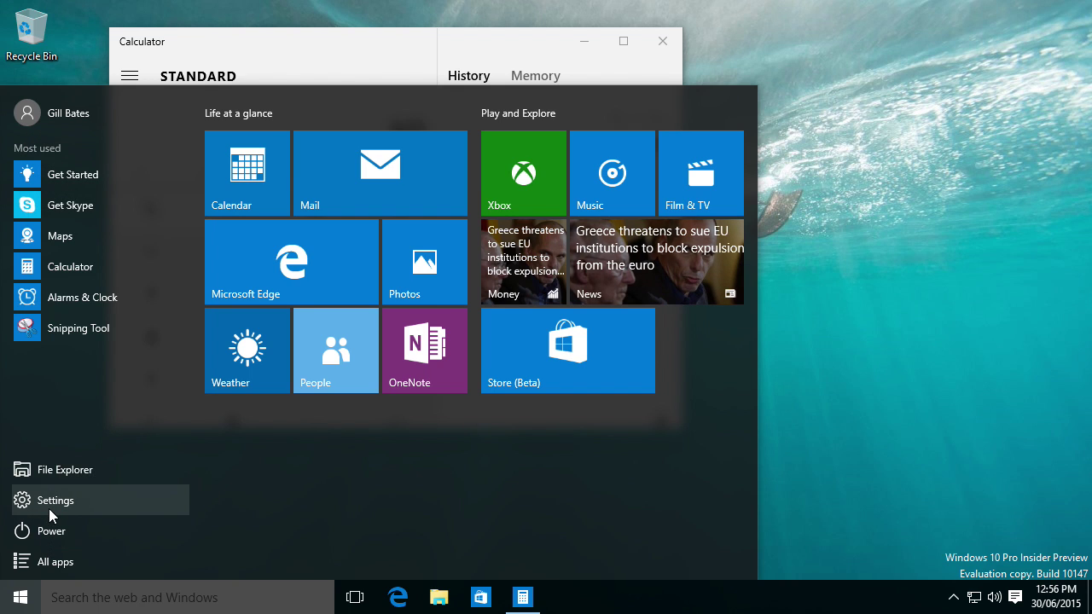
Open Settings from Start and close the Calculator app.
{"action": "left_click", "coordinate": [52, 506]}
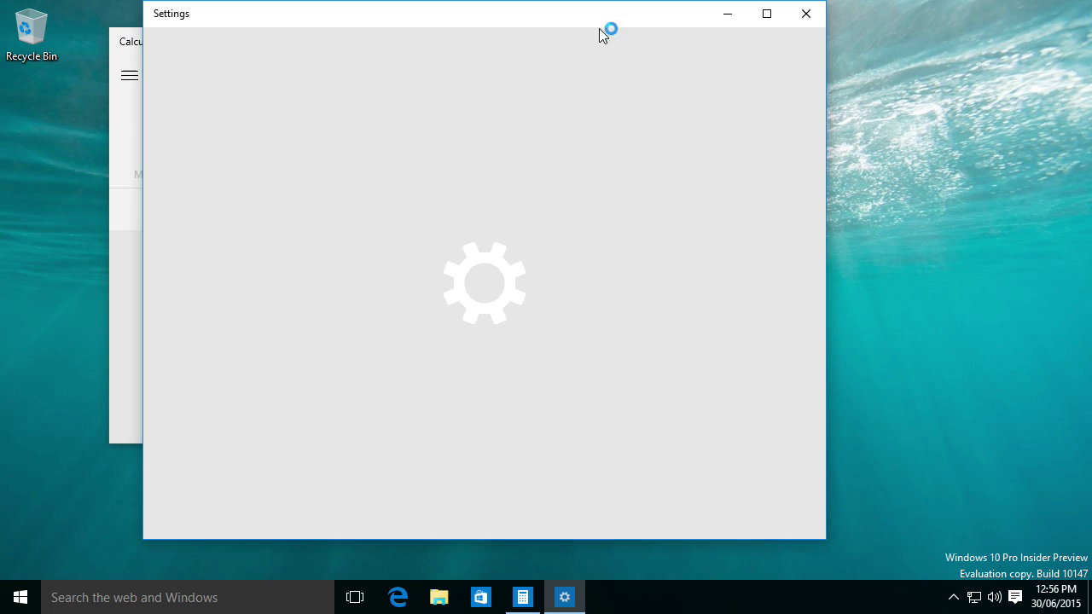
{"action": "left_click", "coordinate": [128, 111]}
{"action": "left_click", "coordinate": [661, 42]}
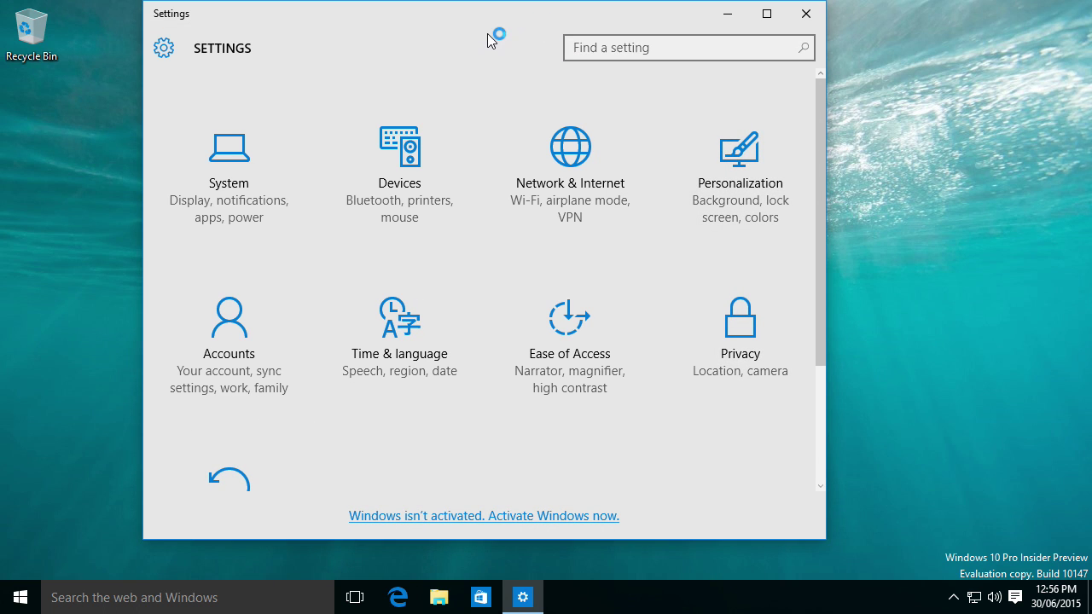
{"action": "scroll", "coordinate": [581, 205], "scroll_direction": "down", "scroll_amount": 3}
{"action": "scroll", "coordinate": [578, 201], "scroll_direction": "up", "scroll_amount": 3}
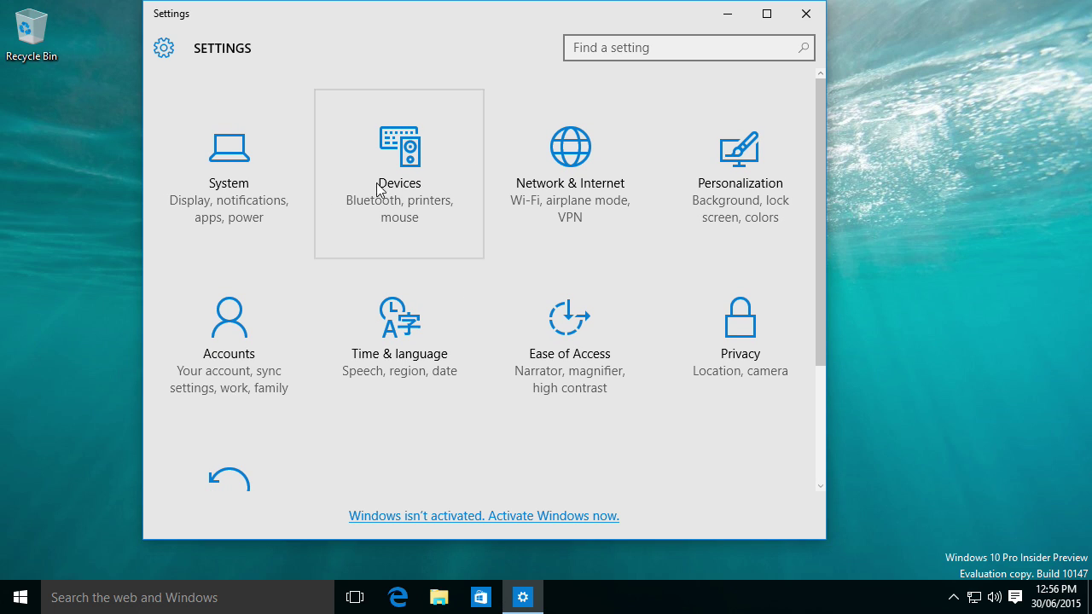
{"action": "scroll", "coordinate": [336, 145], "scroll_direction": "down", "scroll_amount": 3}
{"action": "scroll", "coordinate": [332, 114], "scroll_direction": "up", "scroll_amount": 3}
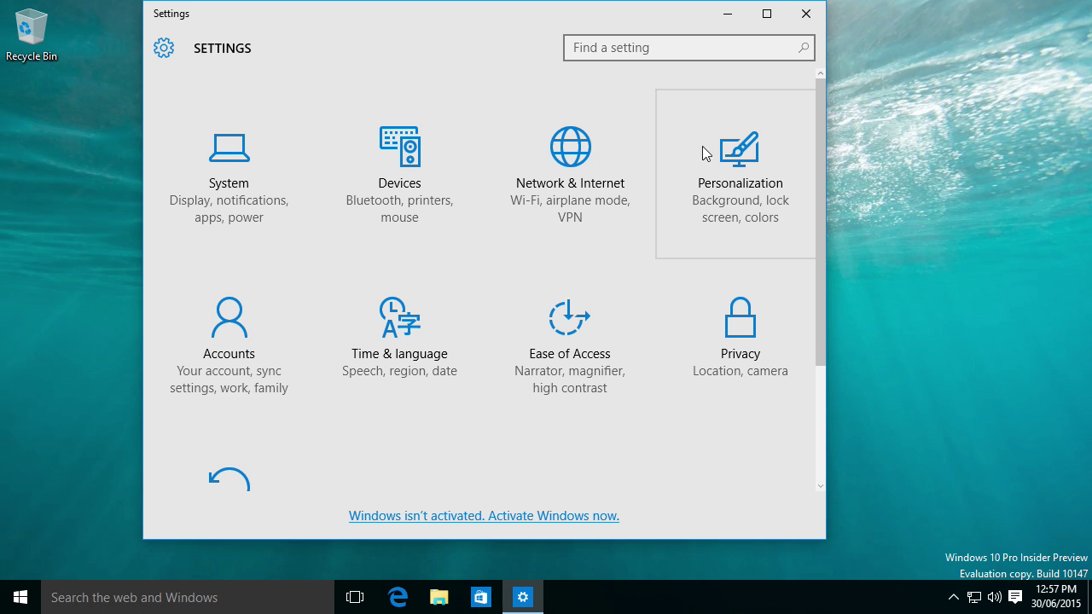
Tour the Personalization pages: Colors, Themes, Lock screen, Background and Start.
{"action": "left_click", "coordinate": [759, 184]}
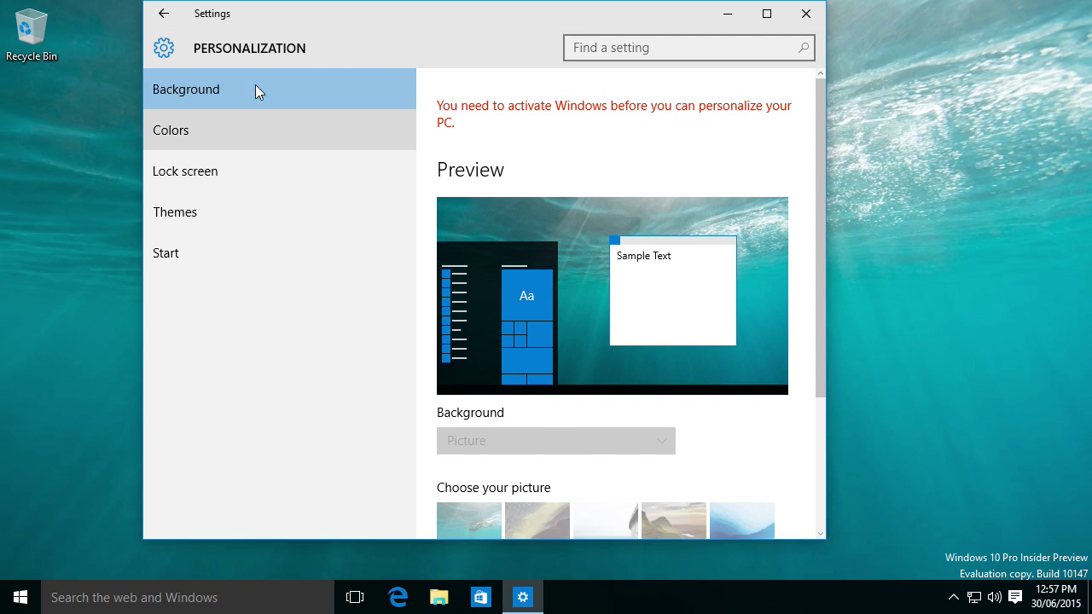
{"action": "left_click", "coordinate": [246, 126]}
{"action": "left_click", "coordinate": [240, 205]}
{"action": "left_click", "coordinate": [252, 164]}
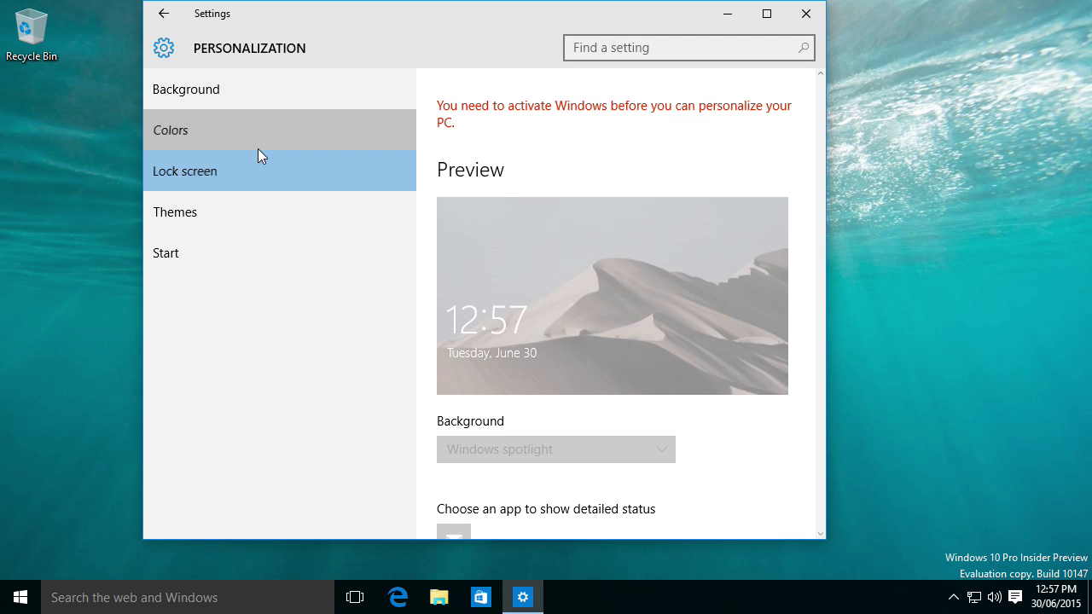
{"action": "left_click", "coordinate": [265, 135]}
{"action": "left_click", "coordinate": [293, 98]}
{"action": "left_click", "coordinate": [257, 242]}
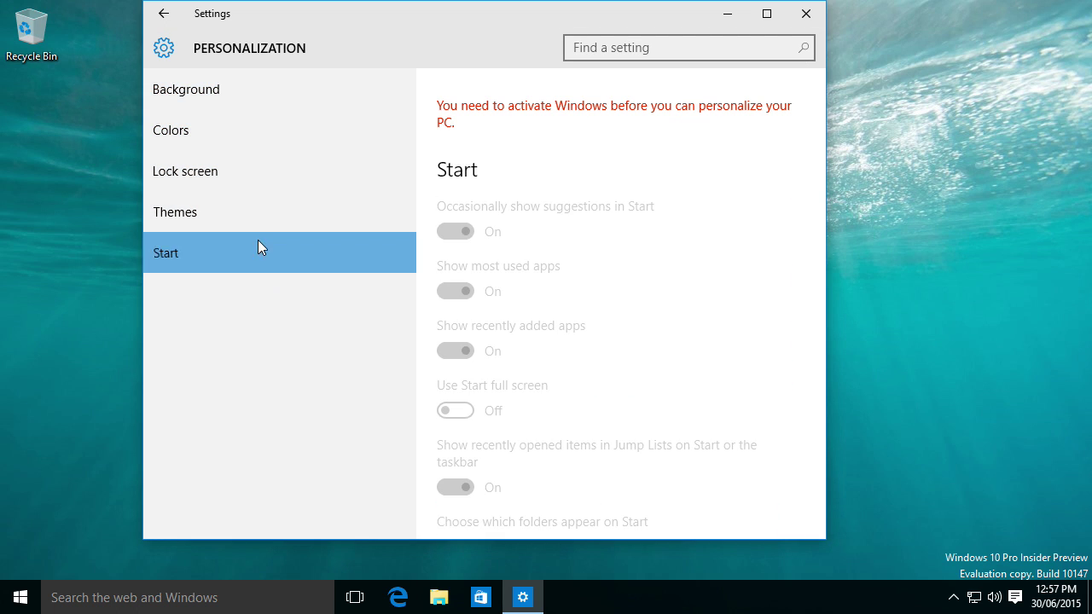
{"action": "left_click", "coordinate": [257, 195]}
{"action": "left_click", "coordinate": [163, 13]}
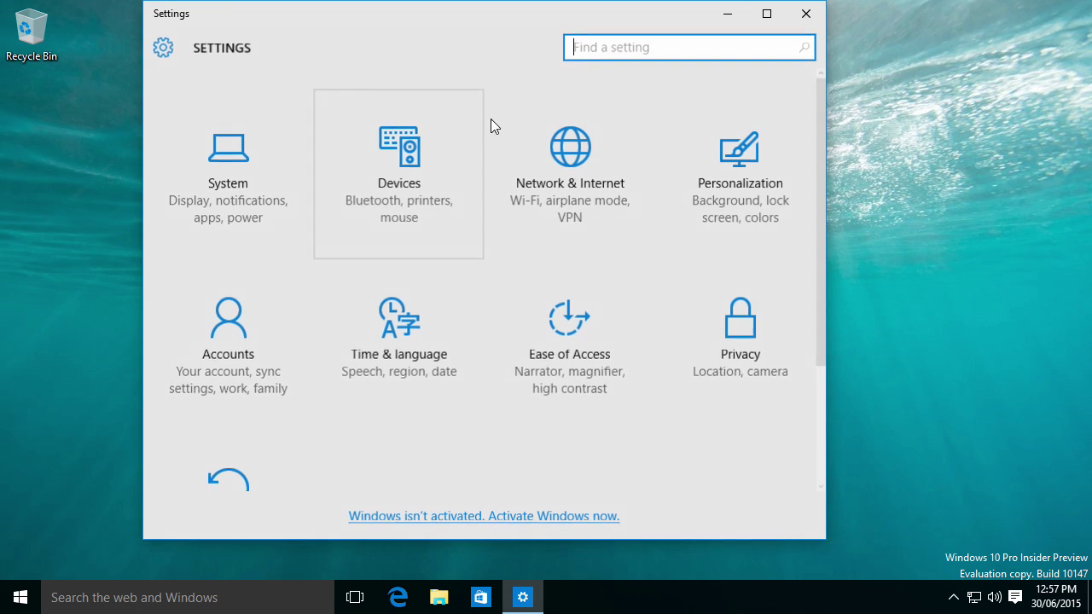
Glance at Devices, then browse System pages like Power & sleep, Tablet mode and Multitasking, ending on About.
{"action": "left_click", "coordinate": [440, 230]}
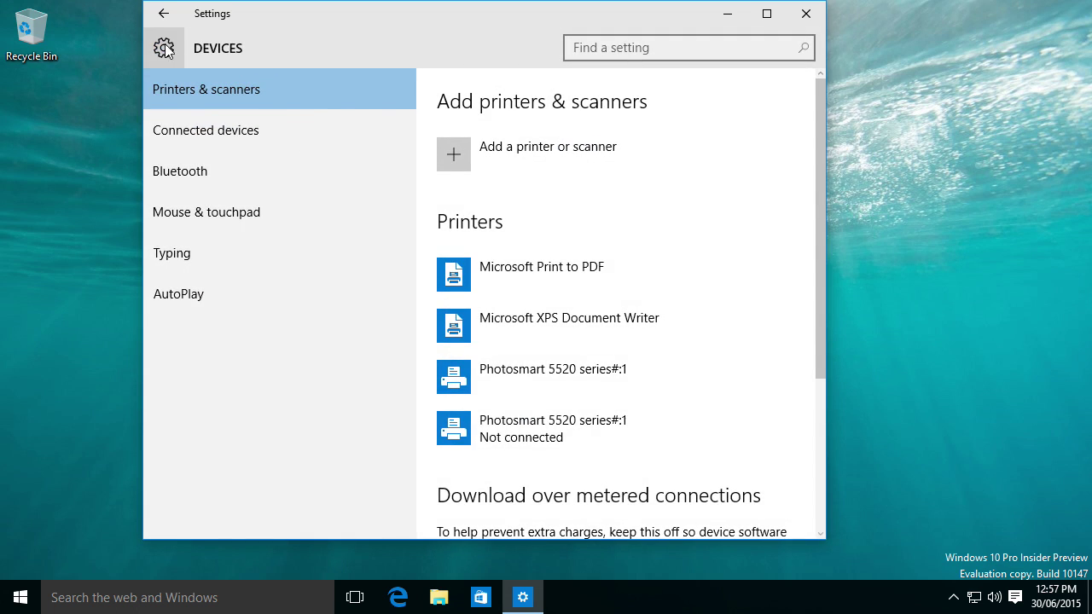
{"action": "left_click", "coordinate": [161, 12]}
{"action": "left_click", "coordinate": [210, 142]}
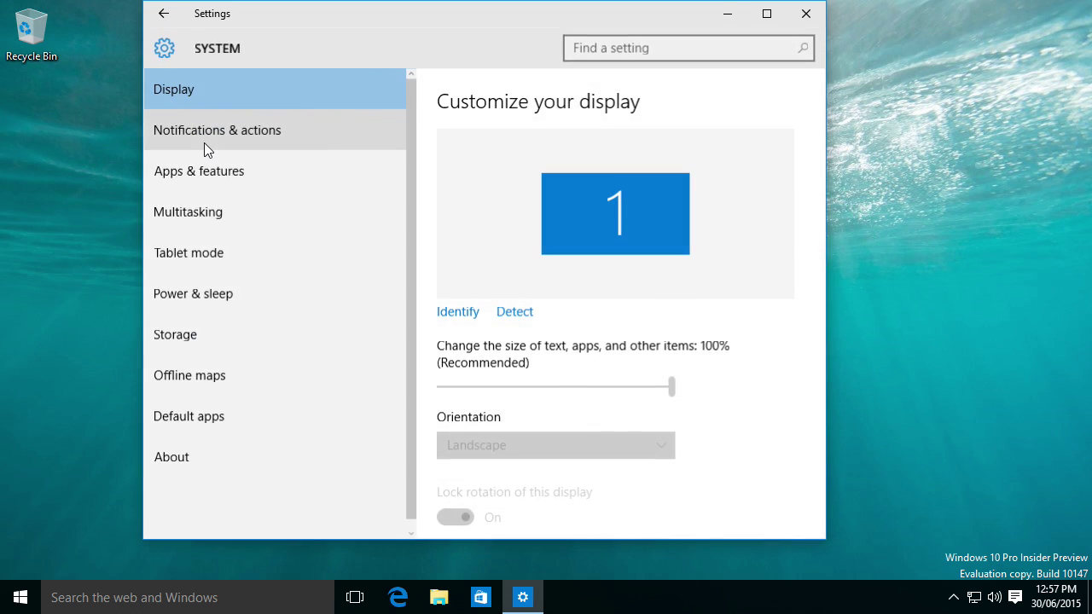
{"action": "left_click", "coordinate": [205, 294]}
{"action": "left_click", "coordinate": [211, 257]}
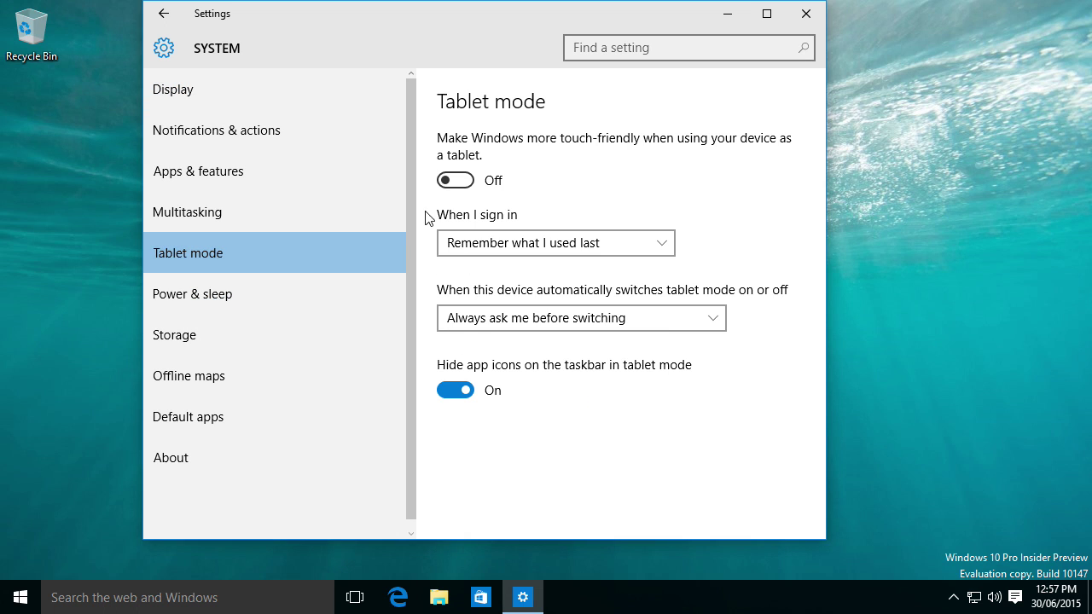
{"action": "left_click", "coordinate": [253, 217]}
{"action": "left_click", "coordinate": [272, 169]}
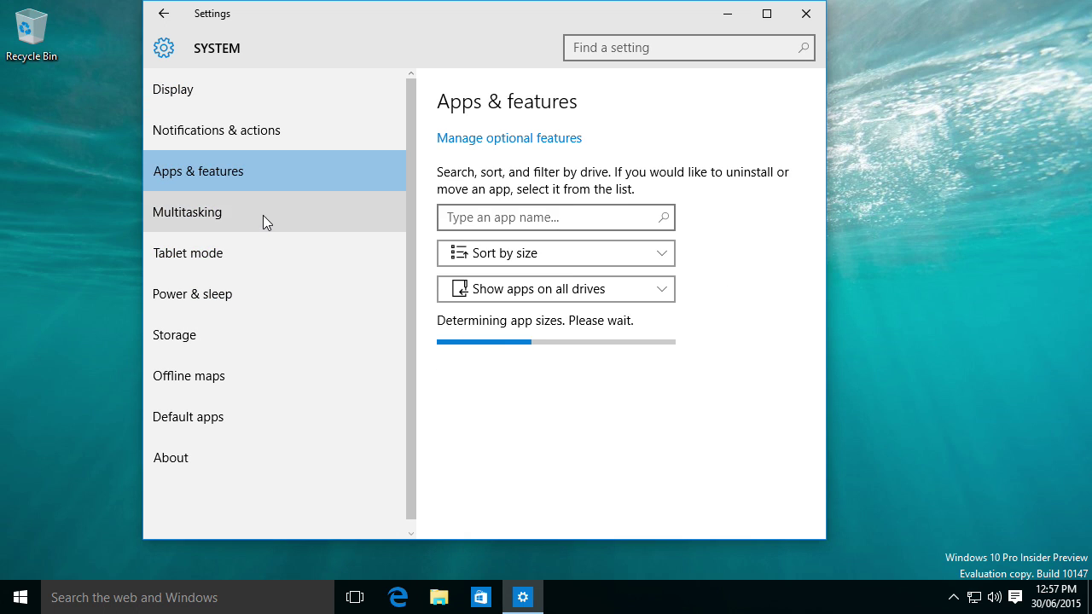
{"action": "left_click", "coordinate": [262, 215]}
{"action": "left_click", "coordinate": [286, 251]}
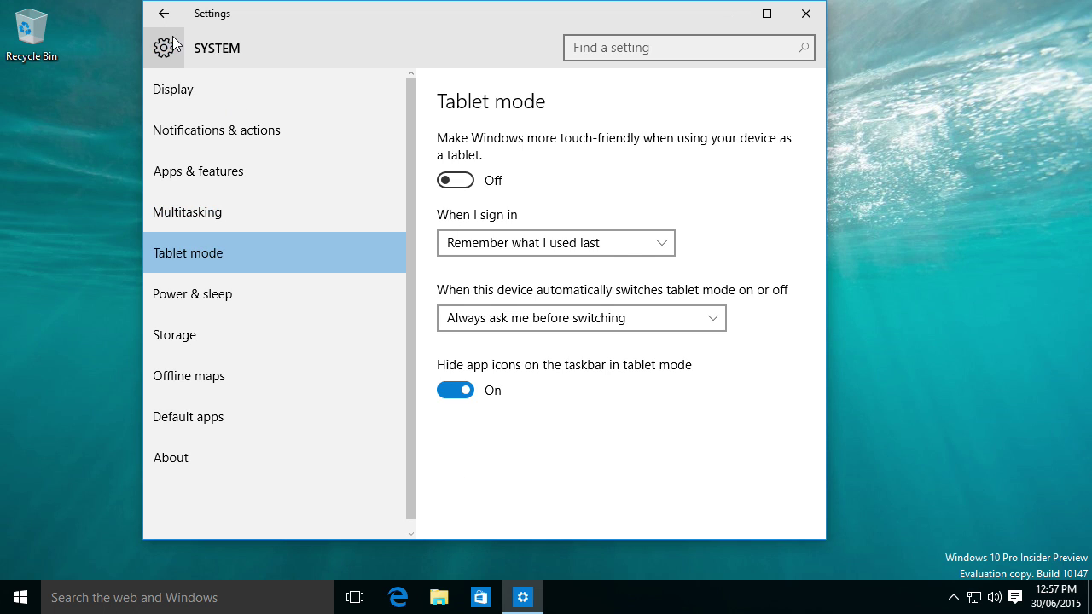
{"action": "left_click", "coordinate": [163, 13]}
{"action": "left_click", "coordinate": [208, 179]}
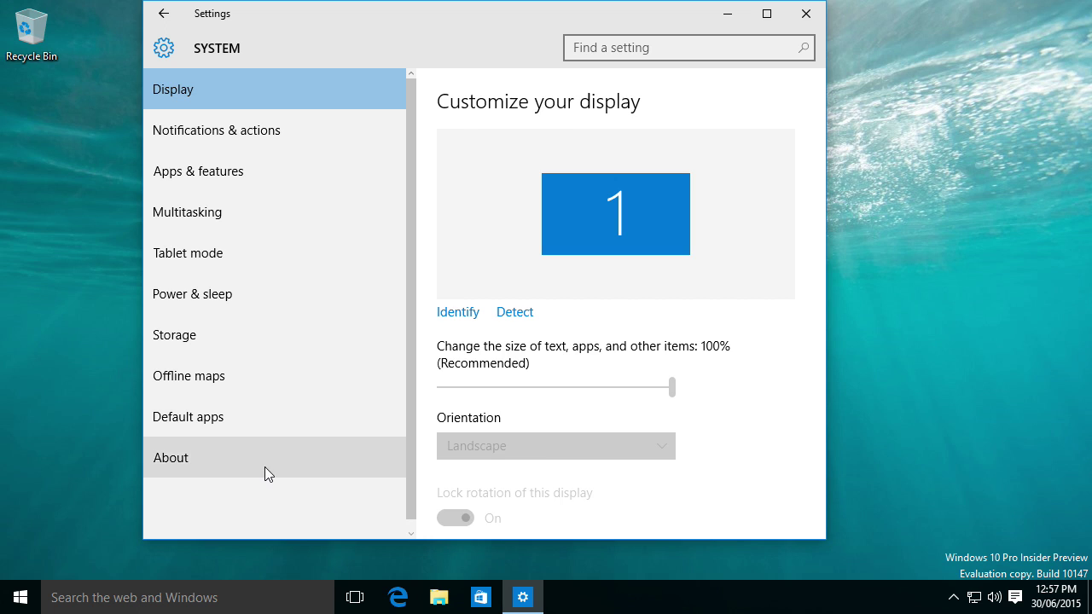
{"action": "left_click", "coordinate": [265, 466]}
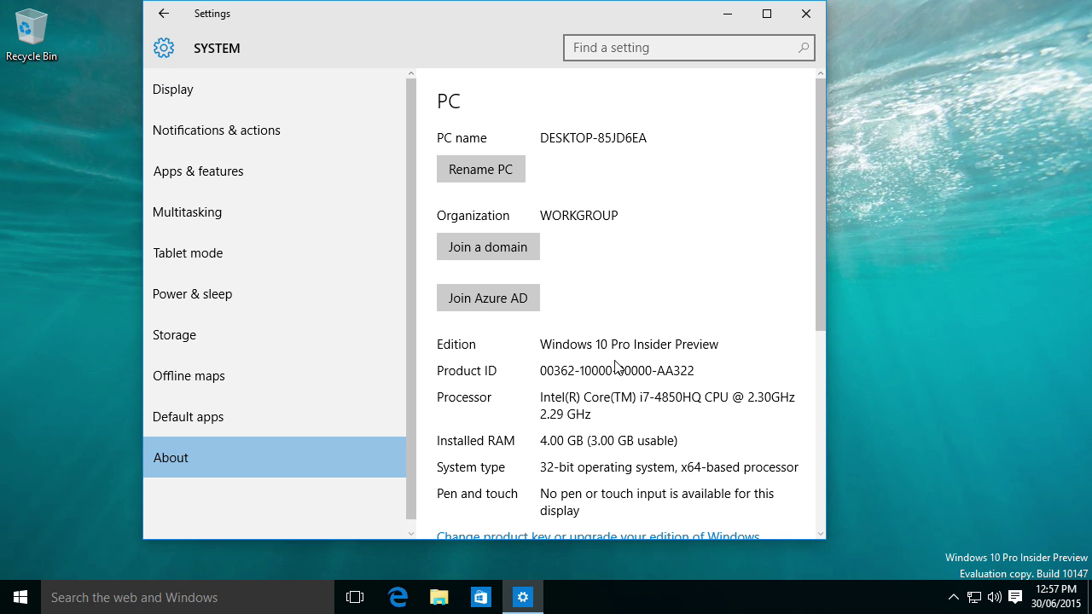
Open System info from the About page, close Settings, and go up to Control Panel home.
{"action": "scroll", "coordinate": [616, 365], "scroll_direction": "down", "scroll_amount": 2}
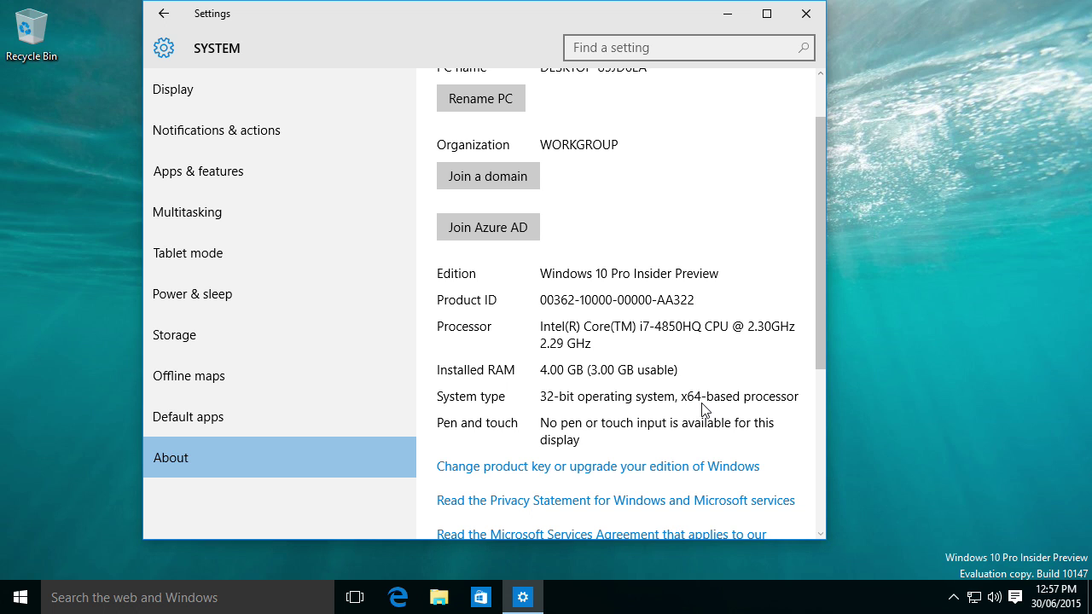
{"action": "scroll", "coordinate": [559, 473], "scroll_direction": "down", "scroll_amount": 4}
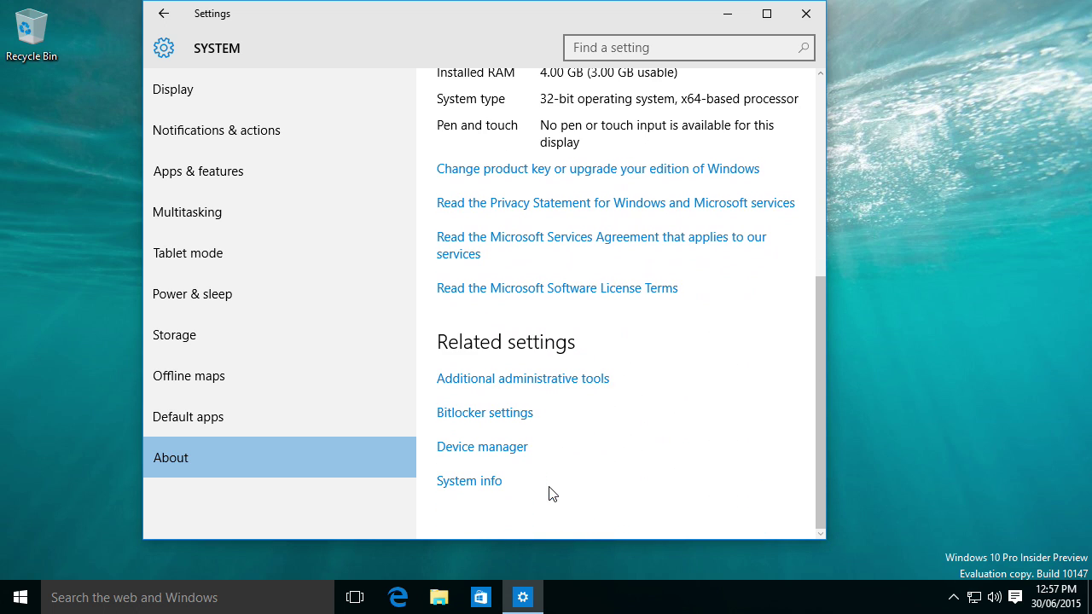
{"action": "left_click", "coordinate": [464, 482]}
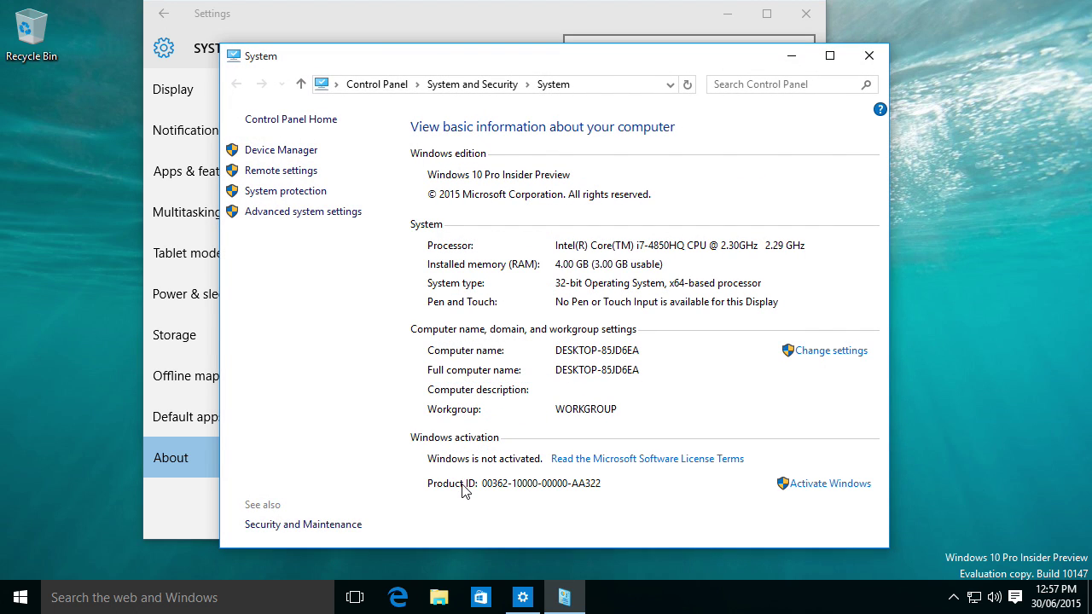
{"action": "left_click", "coordinate": [806, 13]}
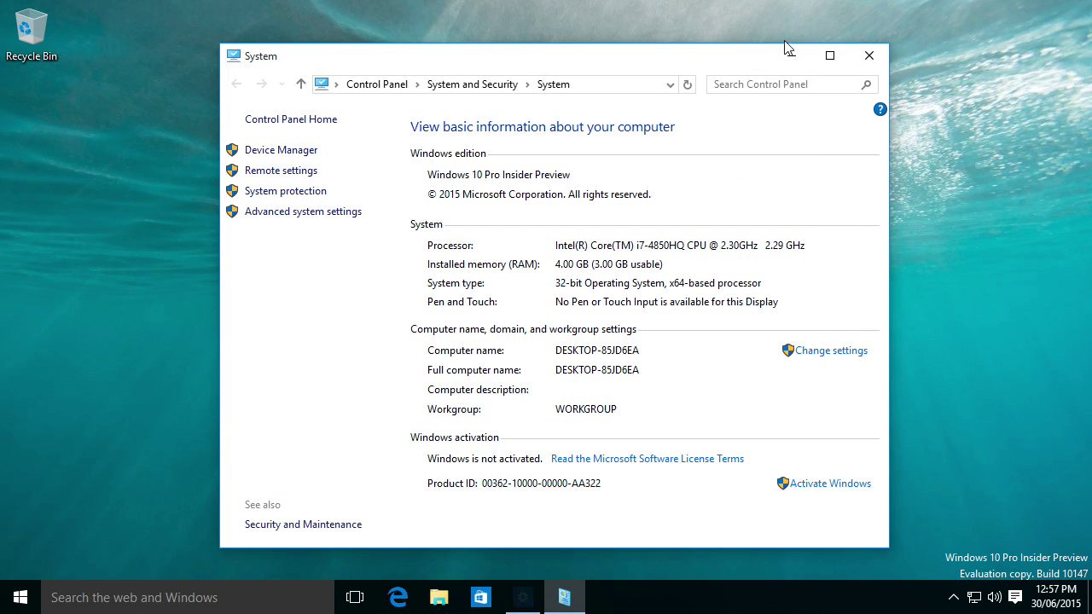
{"action": "left_click", "coordinate": [388, 85]}
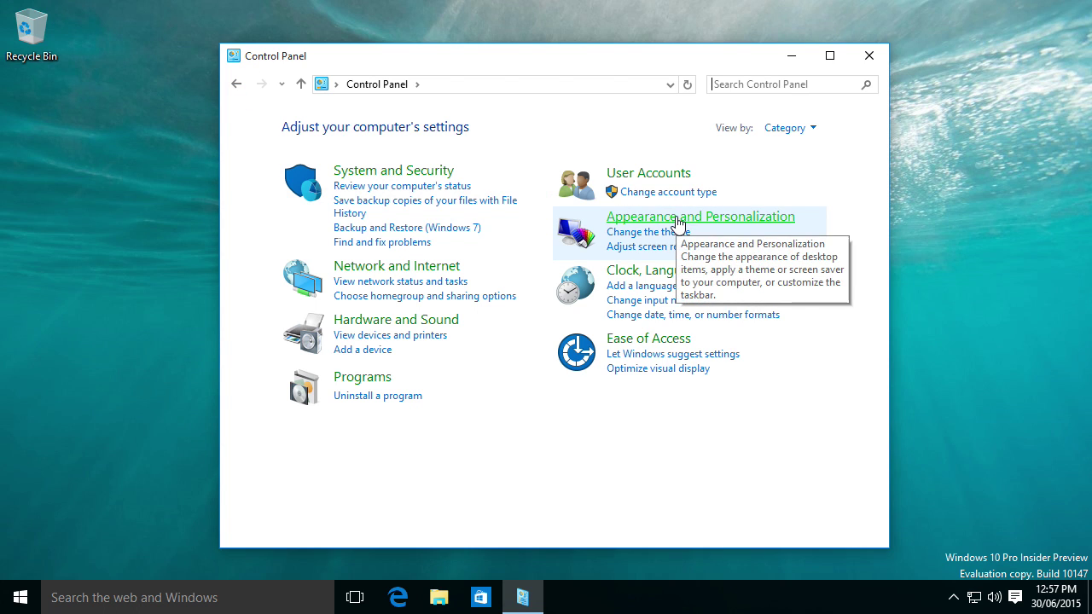
Under Appearance and Personalization, apply Windows Technical Preview, then revert to the default Windows theme.
{"action": "left_click", "coordinate": [633, 218]}
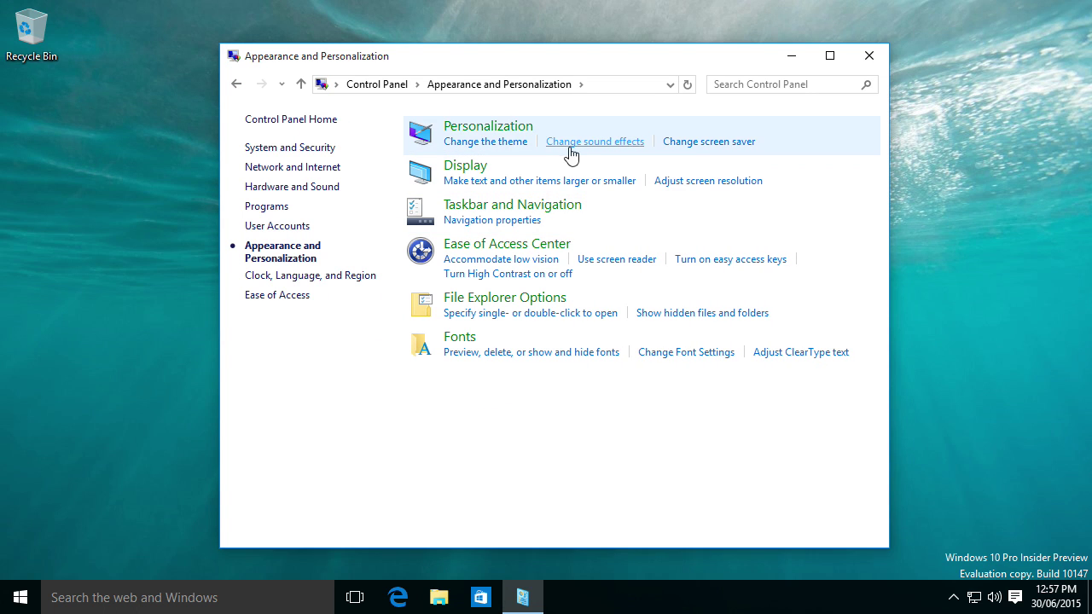
{"action": "left_click", "coordinate": [497, 127]}
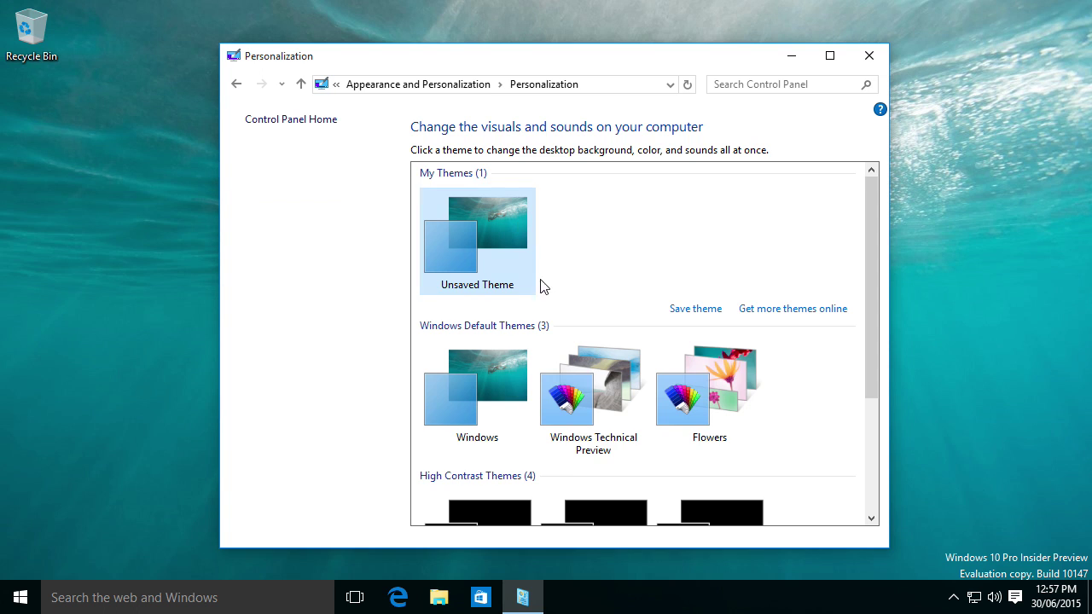
{"action": "scroll", "coordinate": [541, 285], "scroll_direction": "down", "scroll_amount": 3}
{"action": "scroll", "coordinate": [517, 332], "scroll_direction": "up", "scroll_amount": 3}
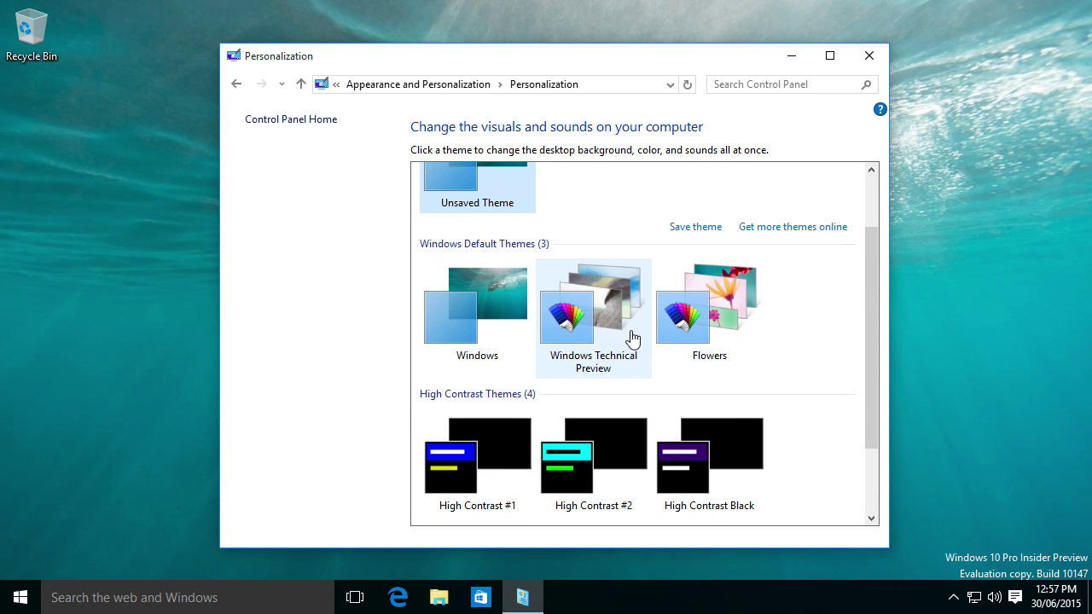
{"action": "left_click", "coordinate": [602, 326]}
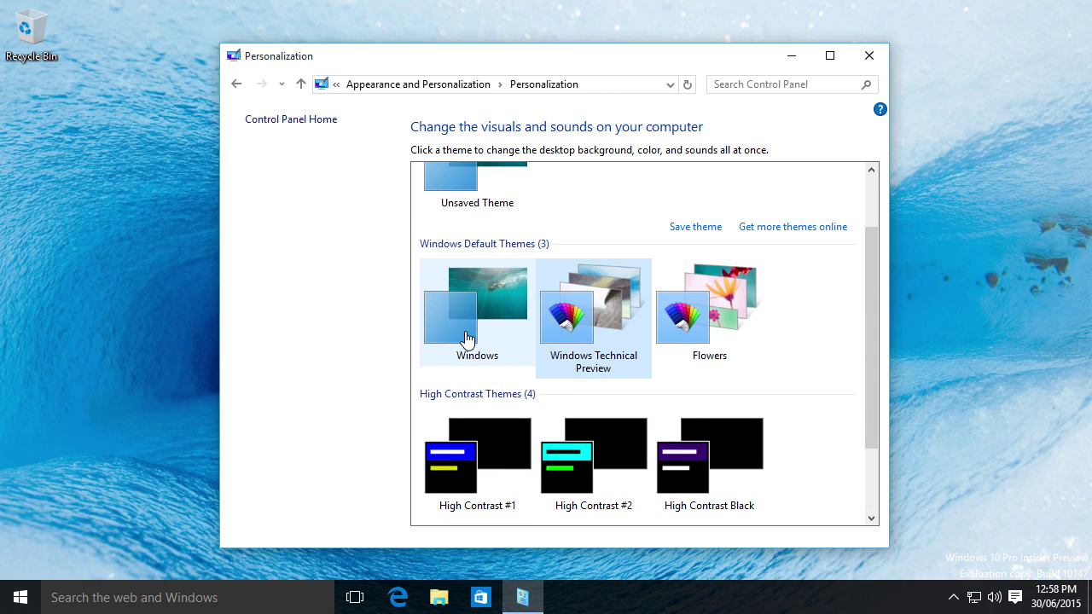
{"action": "left_click", "coordinate": [470, 357]}
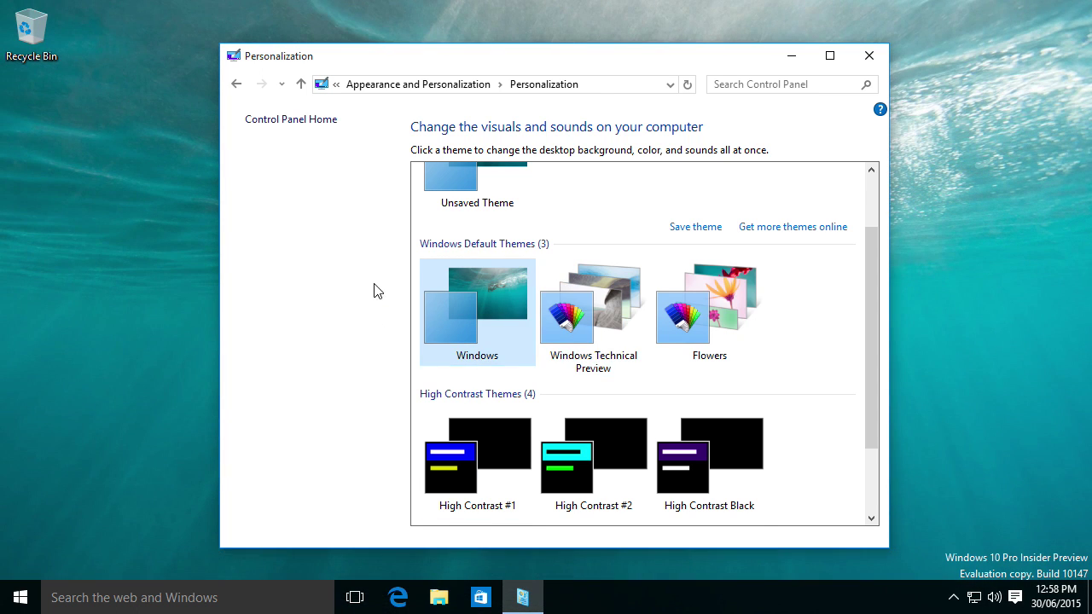
{"action": "scroll", "coordinate": [595, 302], "scroll_direction": "up", "scroll_amount": 1}
{"action": "left_click", "coordinate": [236, 84]}
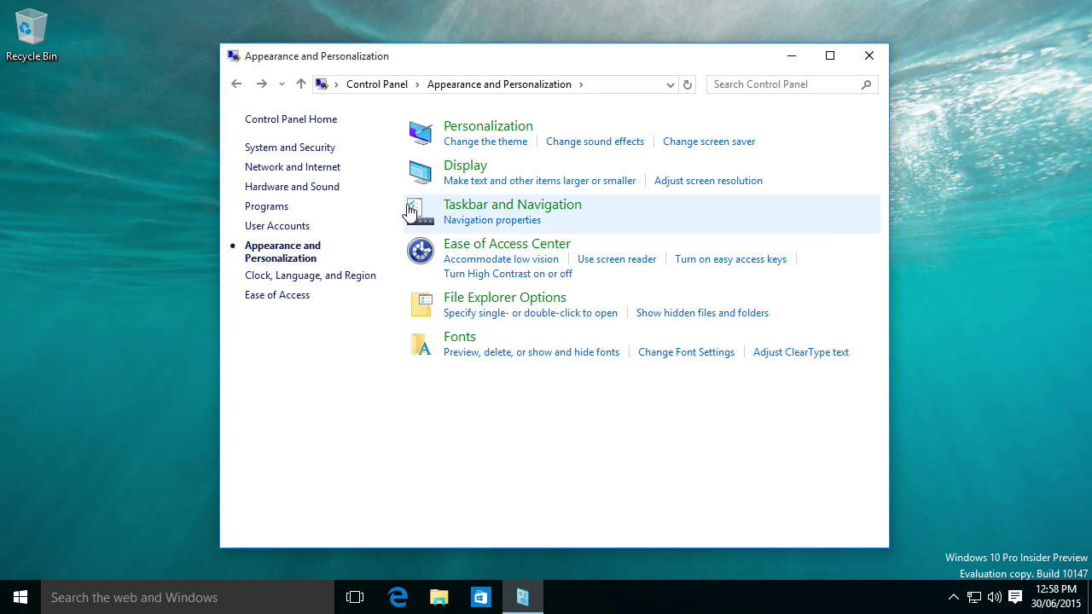
Open Command Prompt from a 'comman' search and run winver to show Version 10.0 (Build 10147).
{"action": "left_click", "coordinate": [33, 595]}
{"action": "left_click", "coordinate": [32, 595]}
{"action": "left_click", "coordinate": [77, 597]}
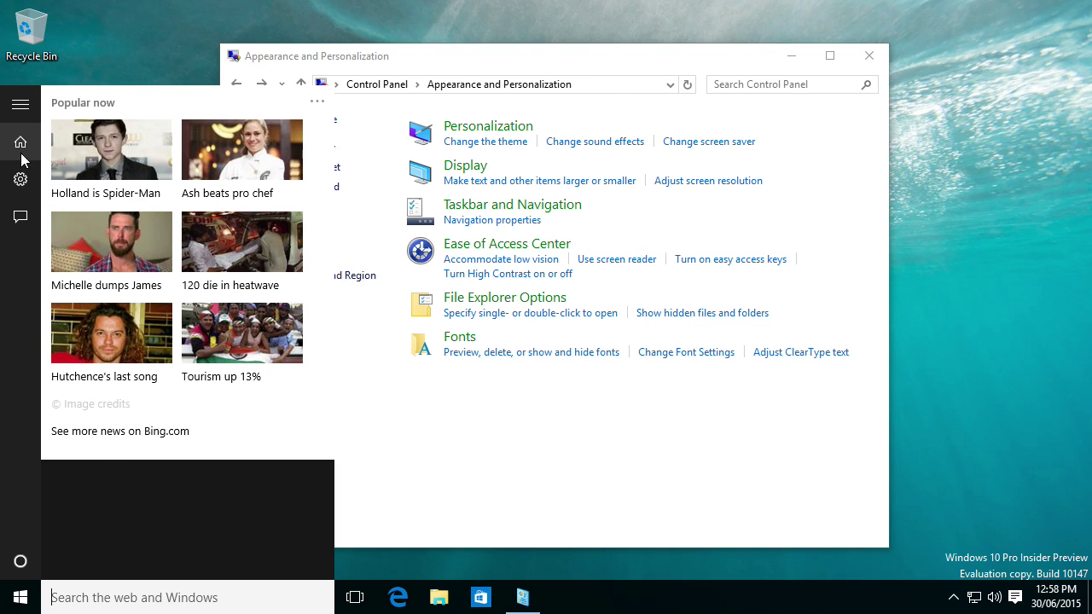
{"action": "type", "text": "command"}
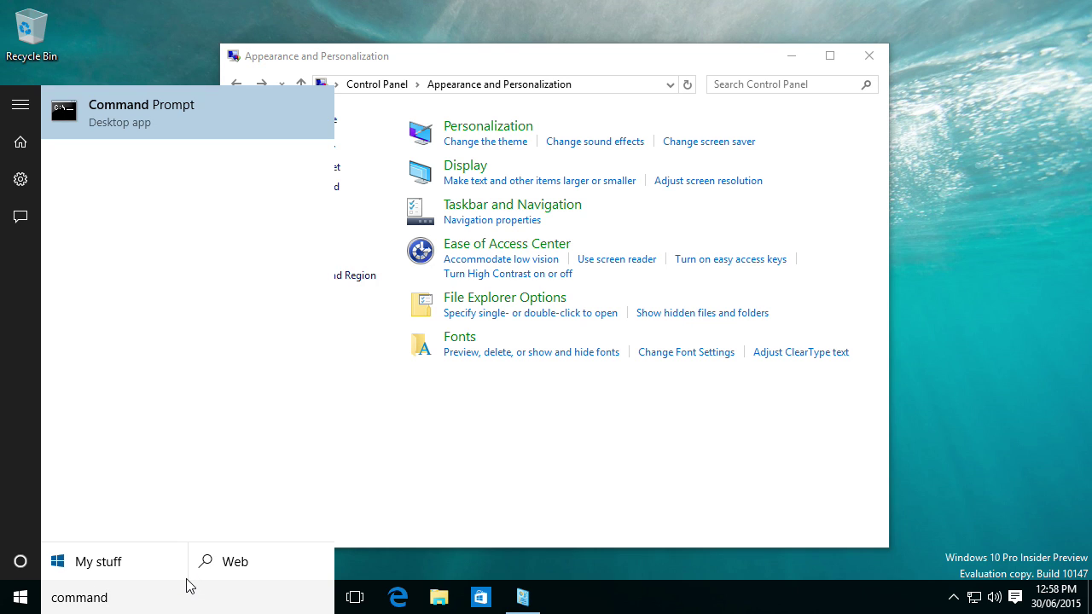
{"action": "key", "text": "Return"}
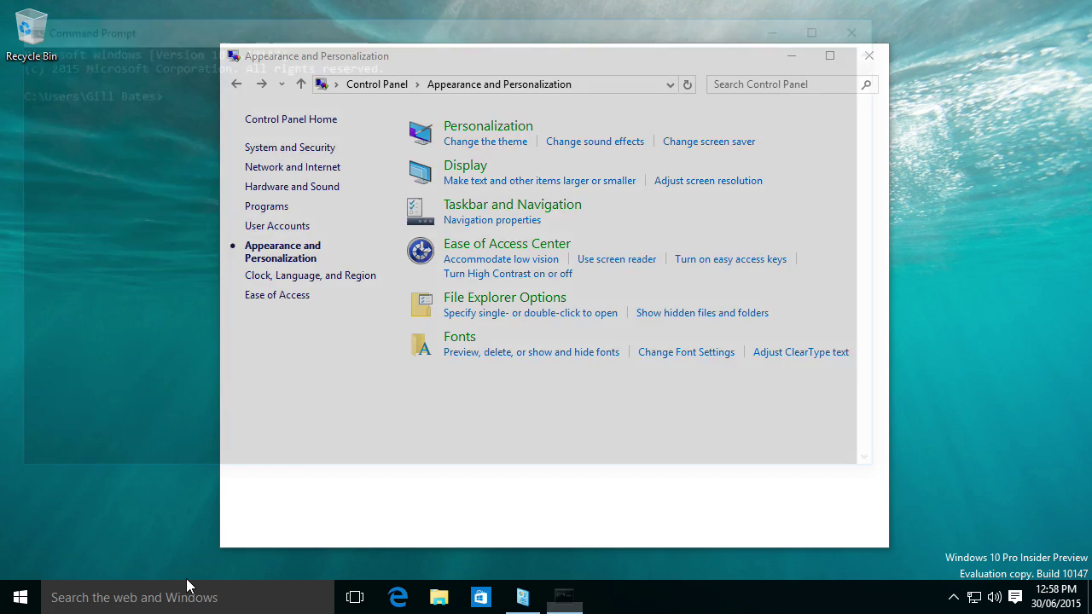
{"action": "left_click_drag", "start_coordinate": [286, 36], "coordinate": [433, 109]}
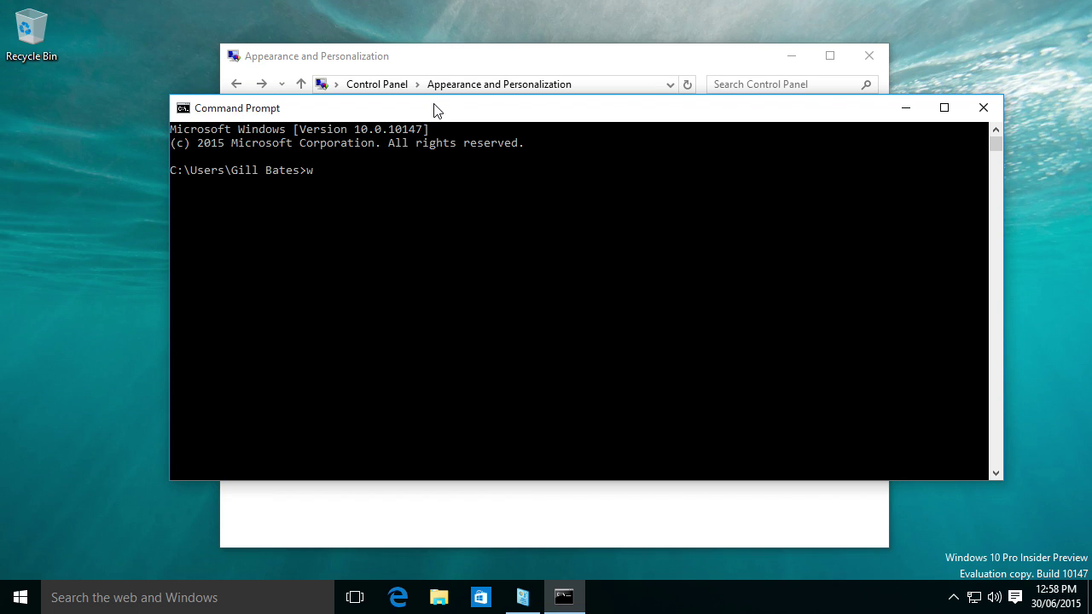
{"action": "key", "text": "Return"}
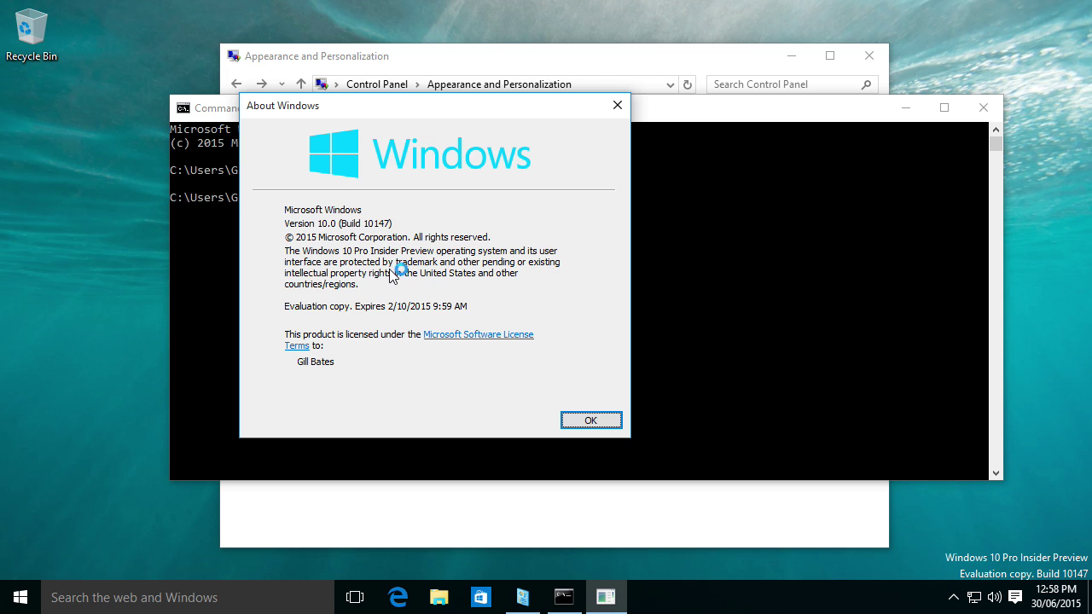
Dismiss About Windows, close Command Prompt and Control Panel, and bring up the Start menu.
{"action": "left_click", "coordinate": [574, 418]}
{"action": "left_click", "coordinate": [981, 108]}
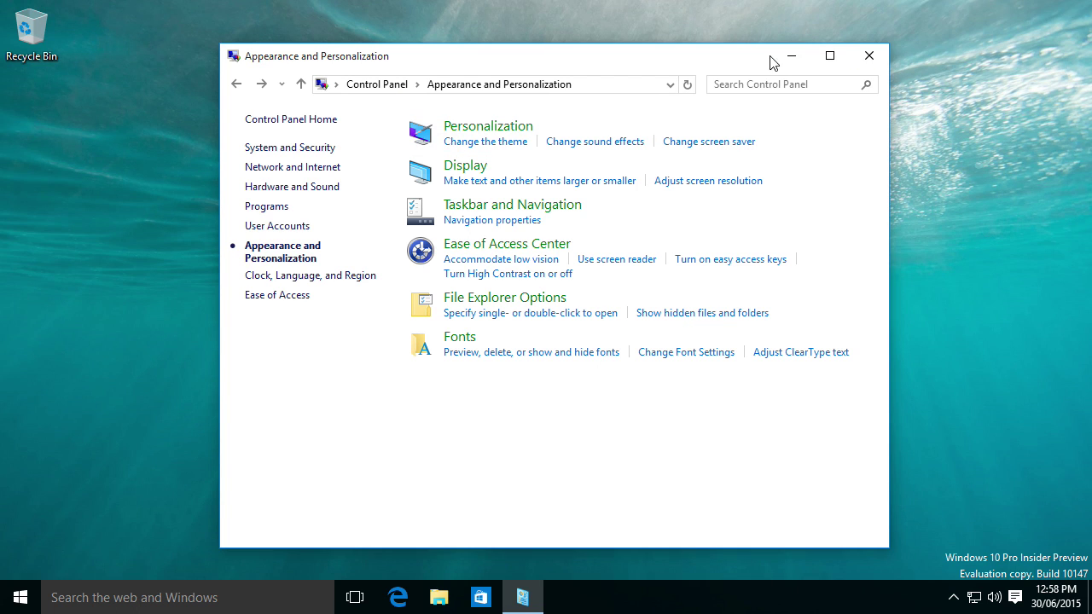
{"action": "left_click_drag", "start_coordinate": [495, 51], "coordinate": [499, 111]}
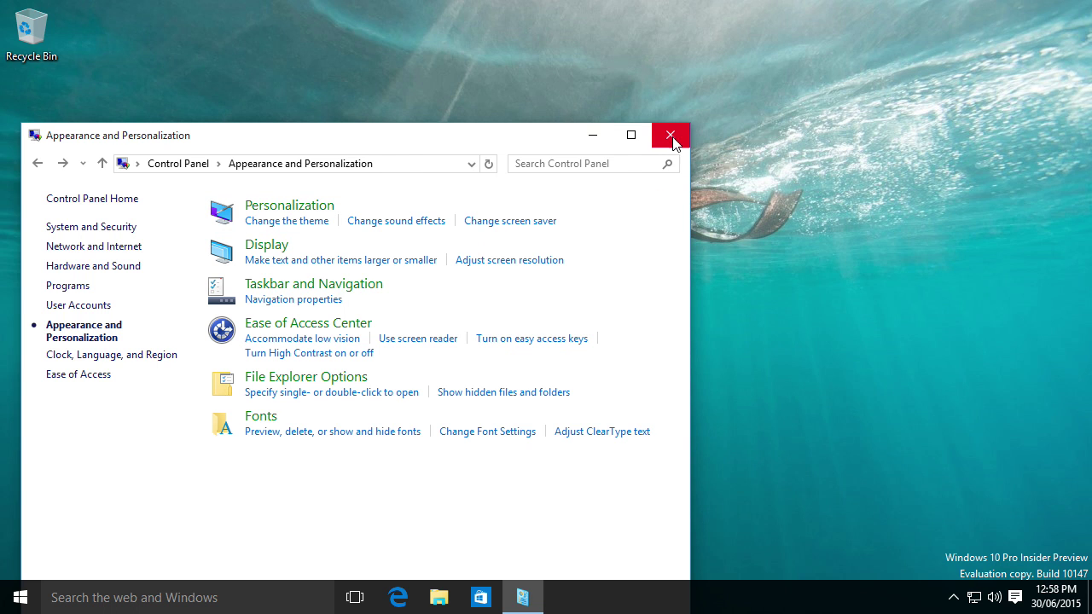
{"action": "left_click", "coordinate": [670, 137]}
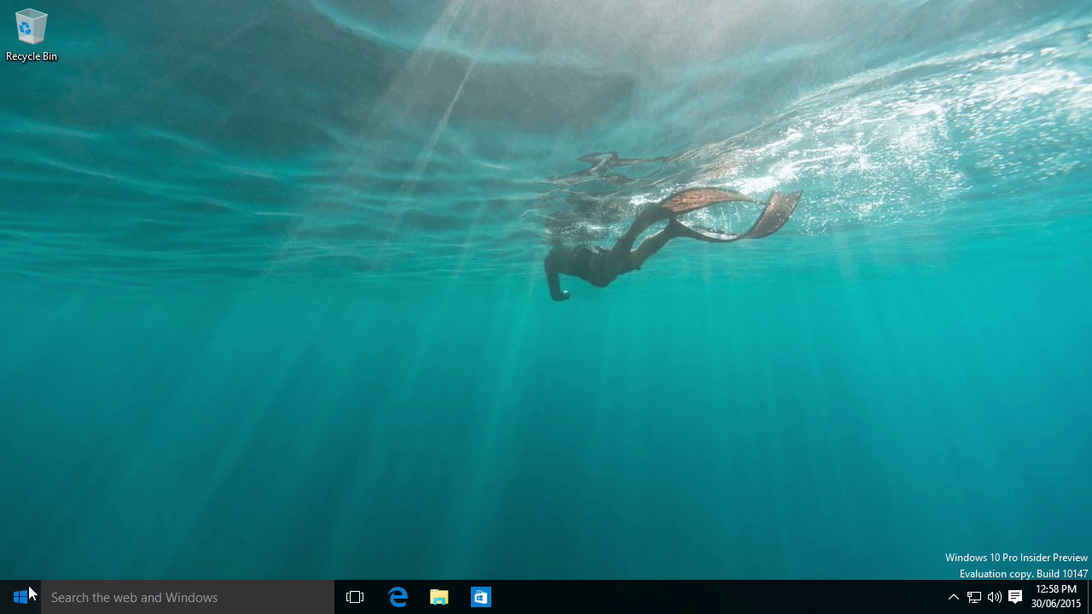
{"action": "left_click", "coordinate": [22, 592]}
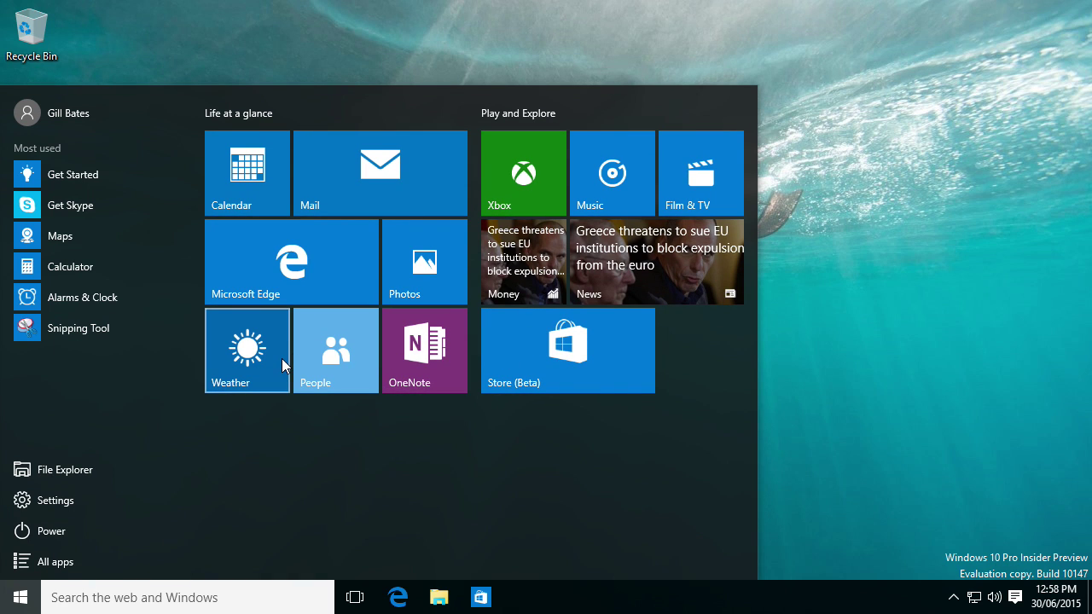
Launch the Photos app and switch it to the Albums view.
{"action": "left_click", "coordinate": [450, 272]}
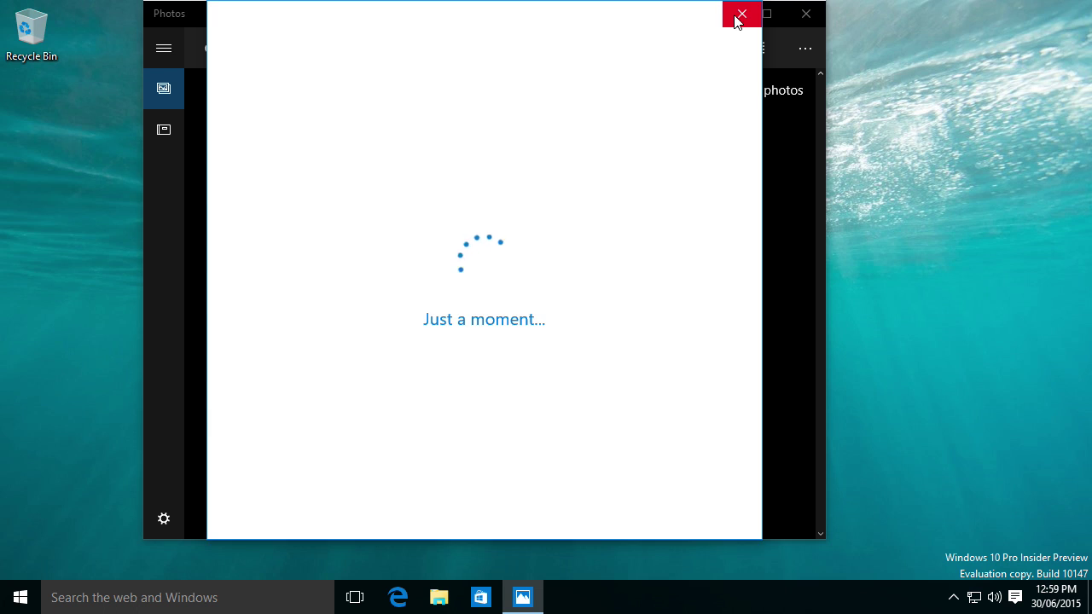
{"action": "left_click", "coordinate": [739, 16]}
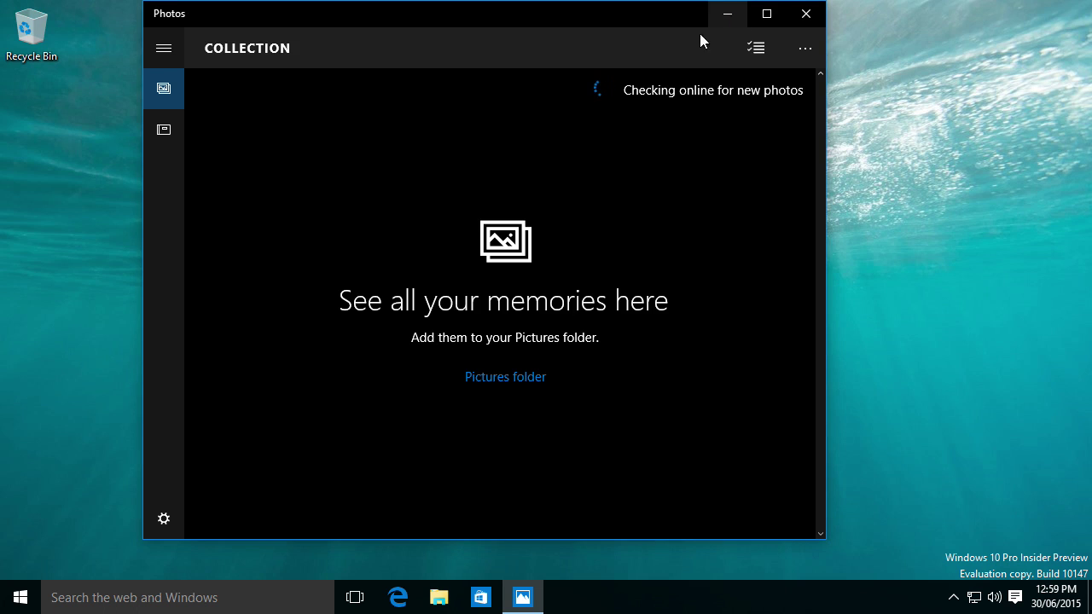
{"action": "left_click", "coordinate": [162, 146]}
{"action": "left_click", "coordinate": [165, 106]}
{"action": "left_click", "coordinate": [158, 136]}
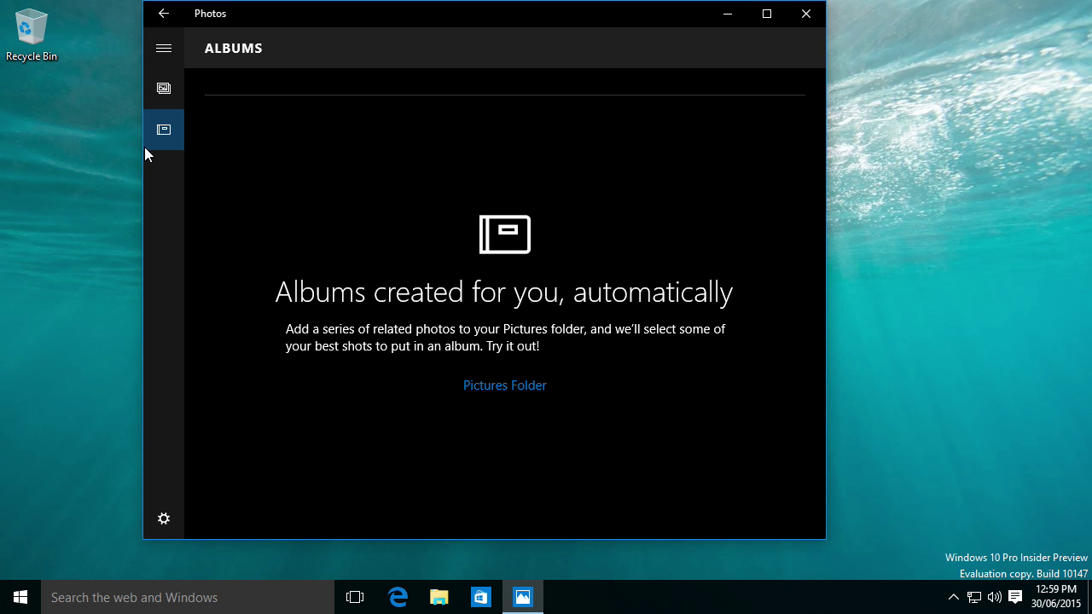
Browse the Pictures, Videos and Desktop folders in File Explorer, close it, and reopen Start.
{"action": "left_click", "coordinate": [509, 386]}
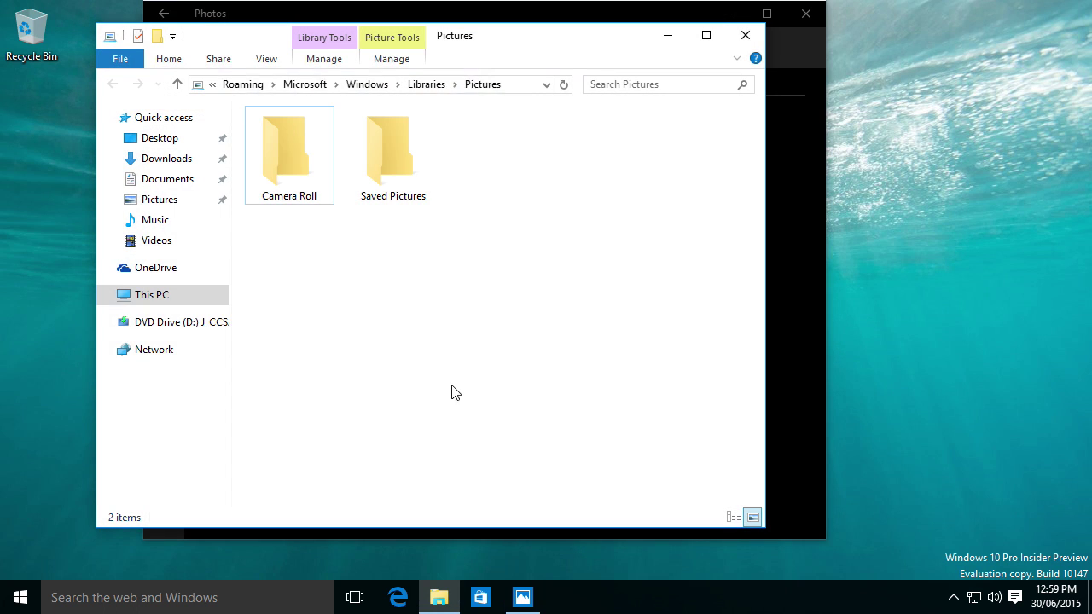
{"action": "left_click", "coordinate": [156, 241]}
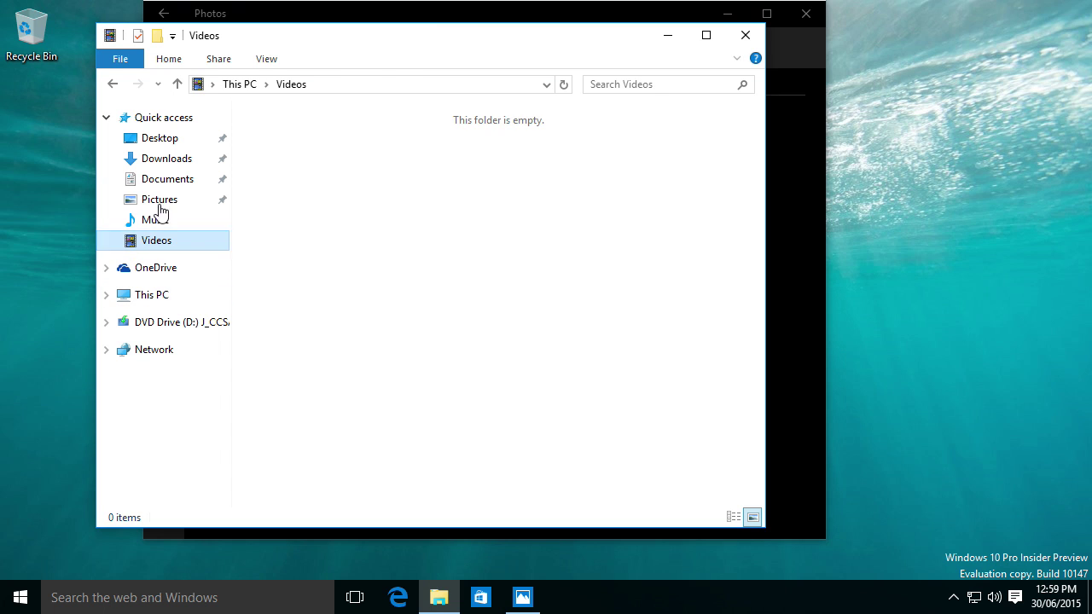
{"action": "left_click", "coordinate": [159, 139]}
{"action": "left_click", "coordinate": [745, 35]}
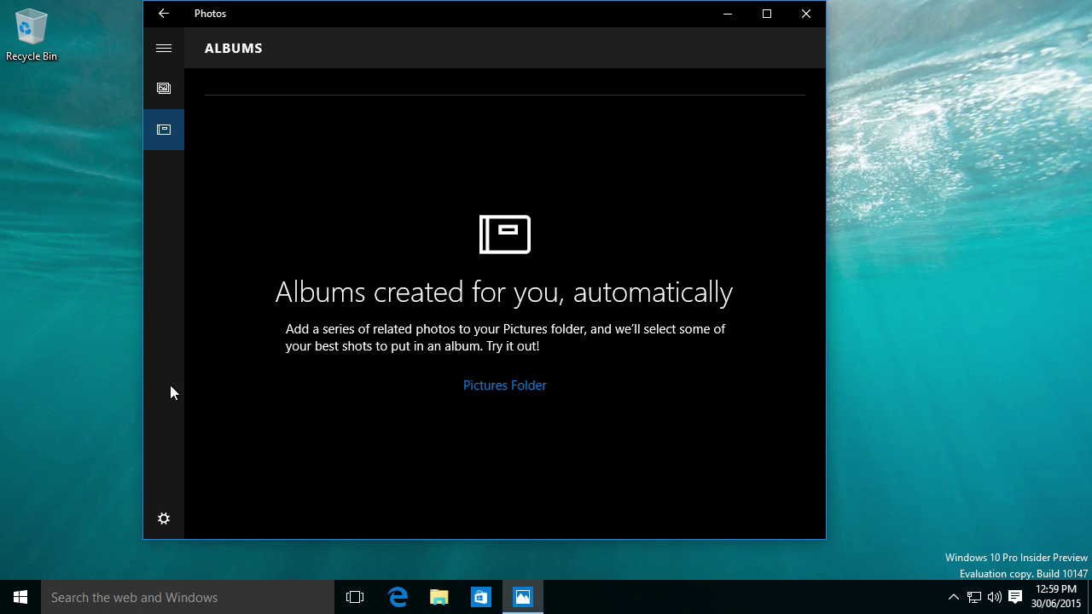
{"action": "key", "text": "super"}
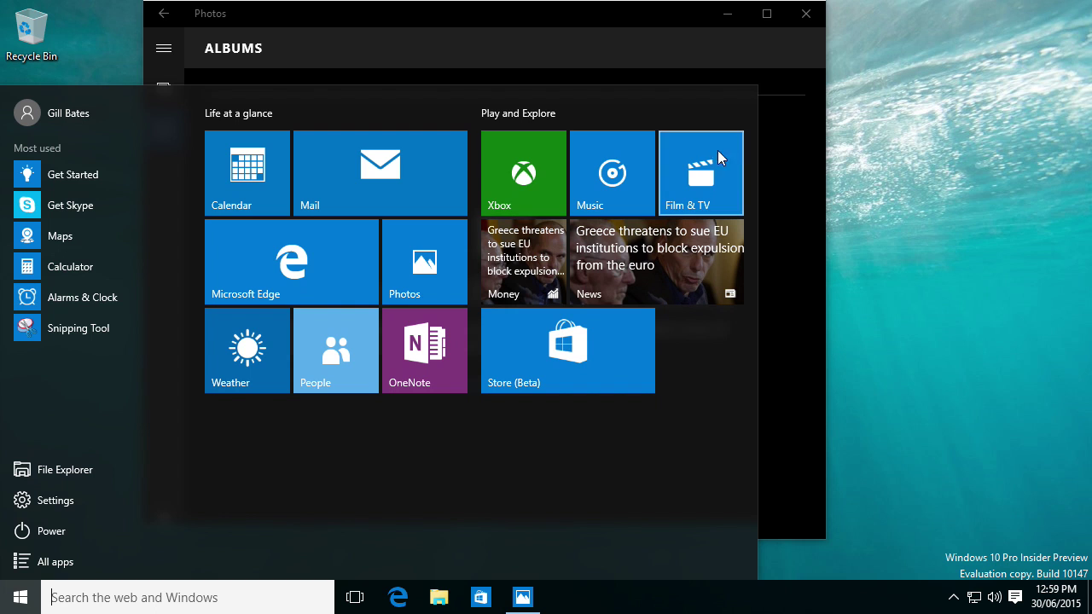
Launch Groove Music, view Songs and Now Playing, and dismiss the new playlist prompt.
{"action": "left_click", "coordinate": [608, 167]}
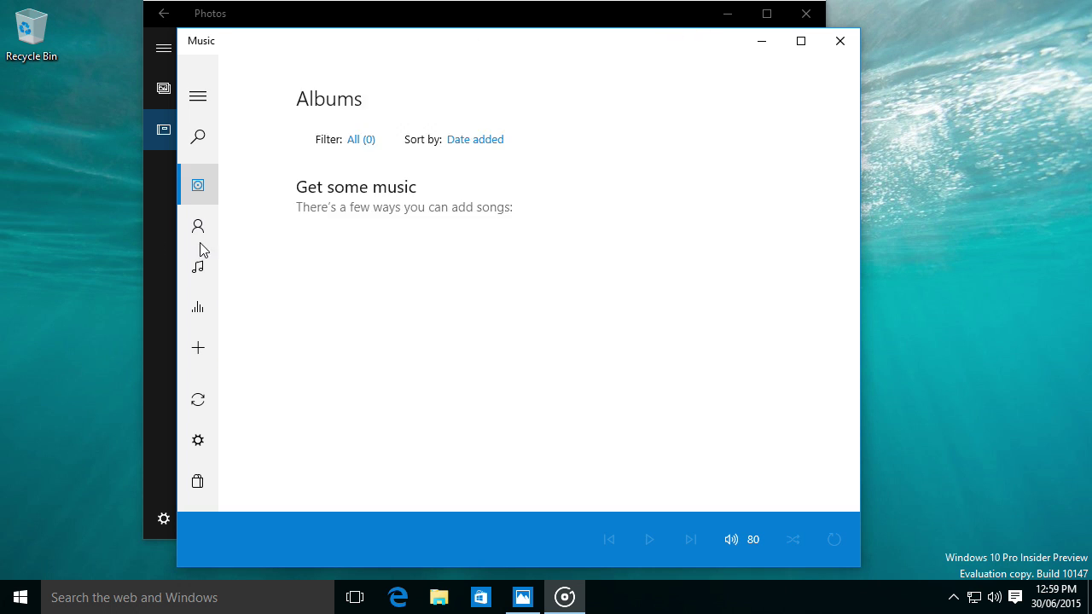
{"action": "left_click", "coordinate": [201, 264]}
{"action": "left_click", "coordinate": [203, 305]}
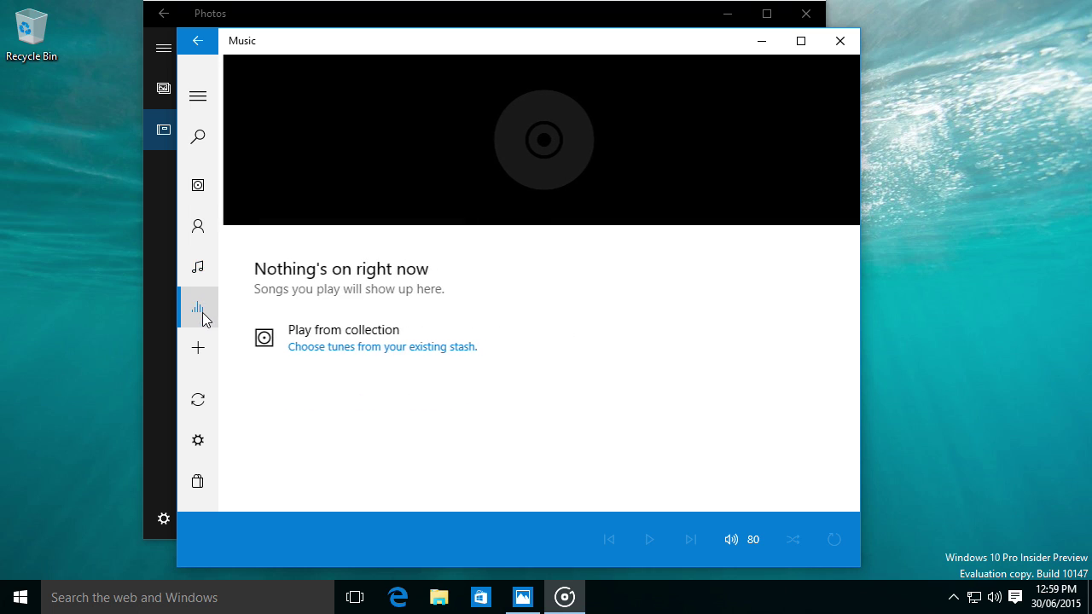
{"action": "left_click", "coordinate": [187, 346]}
{"action": "left_click", "coordinate": [205, 382]}
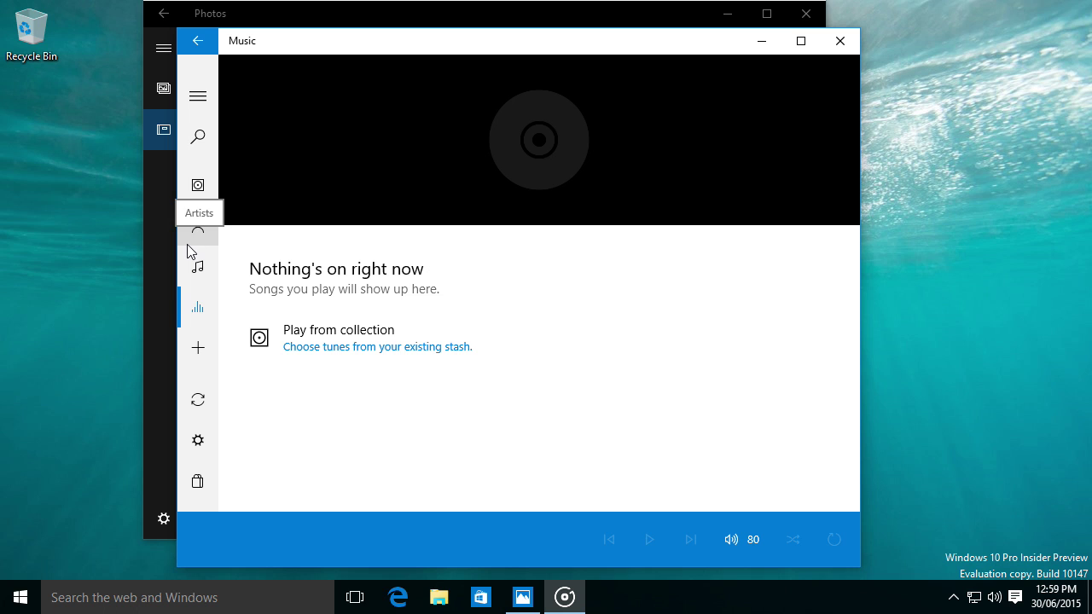
Use Show desktop to clear the Photos and Music windows, then reopen Start for power options.
{"action": "left_click", "coordinate": [15, 589]}
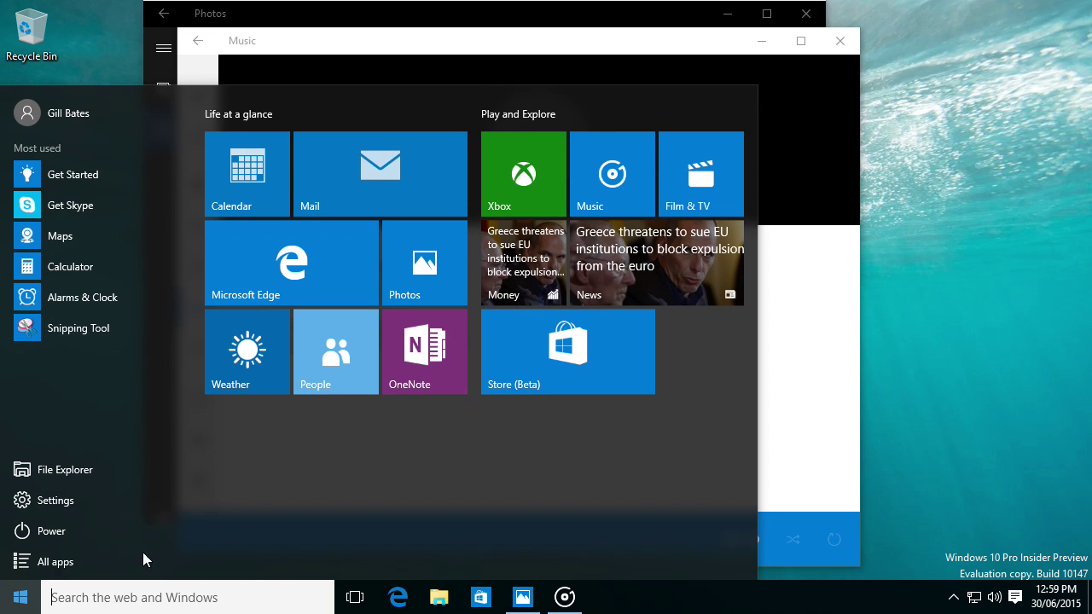
{"action": "left_click", "coordinate": [825, 469]}
{"action": "left_click", "coordinate": [1090, 598]}
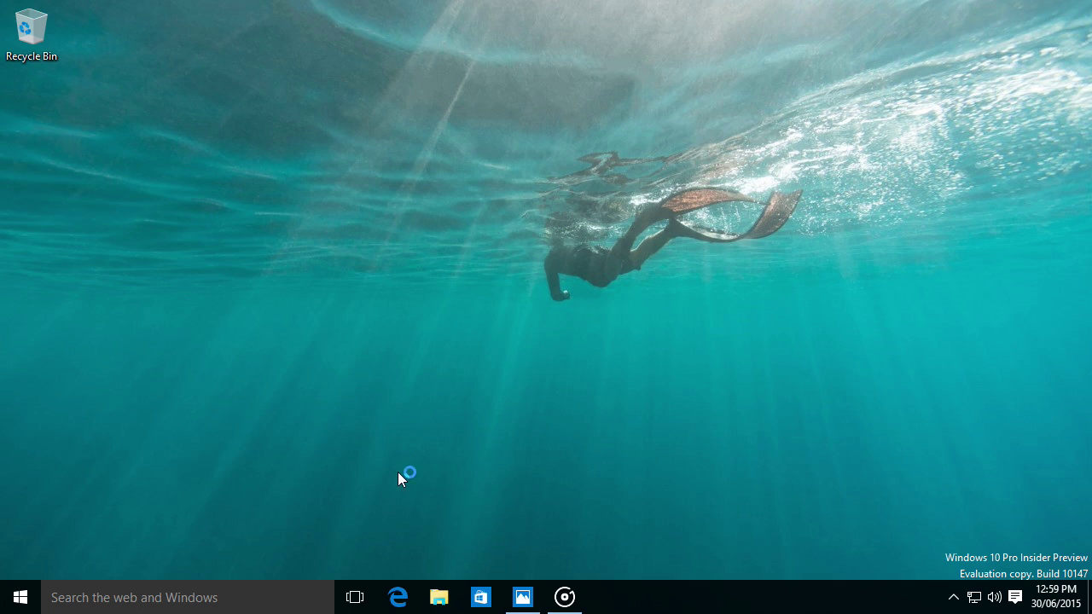
{"action": "left_click", "coordinate": [26, 595]}
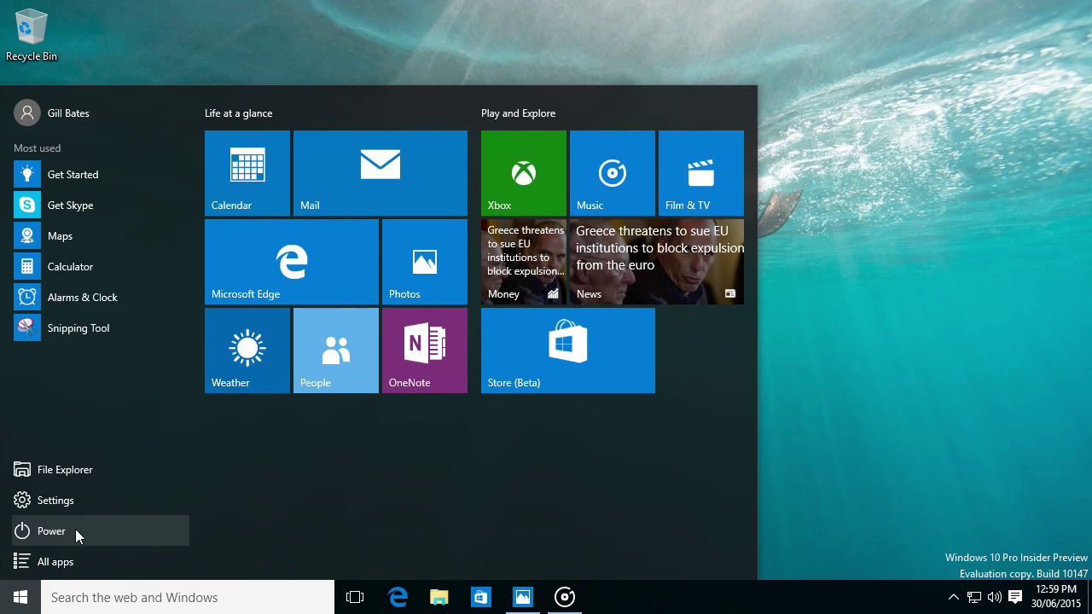